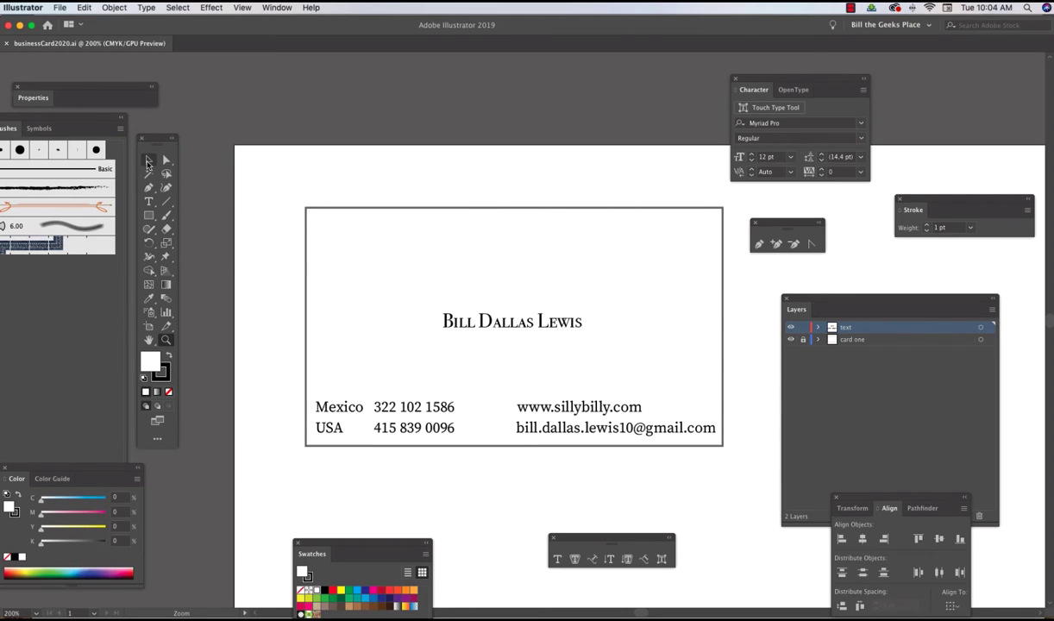
Unlock the card one layer, select the card's border rectangle and display its dimensions in Info
click(148, 160)
click(787, 331)
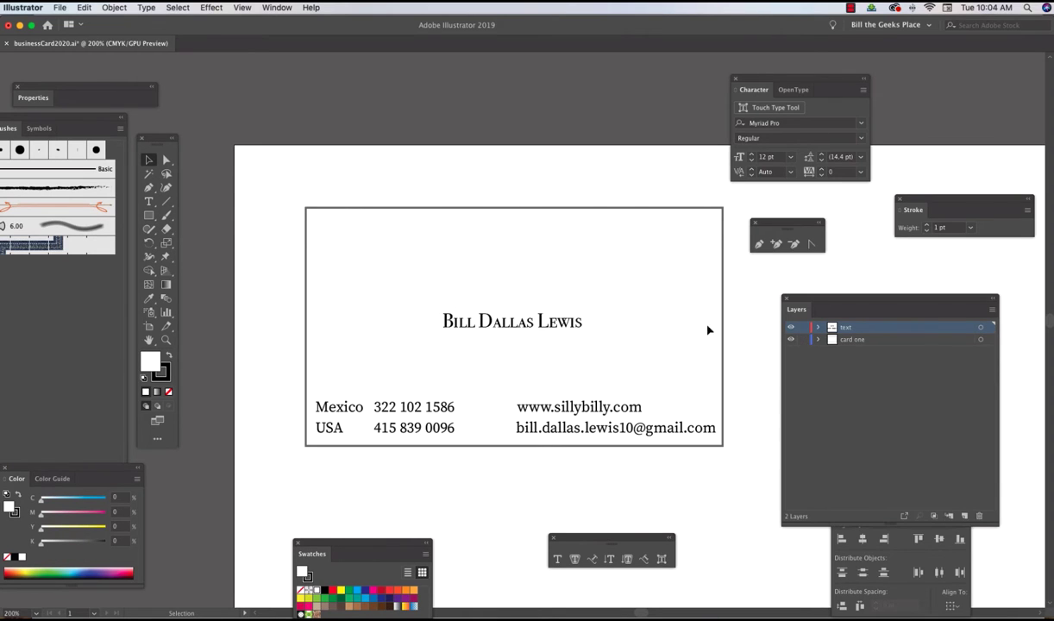
click(307, 289)
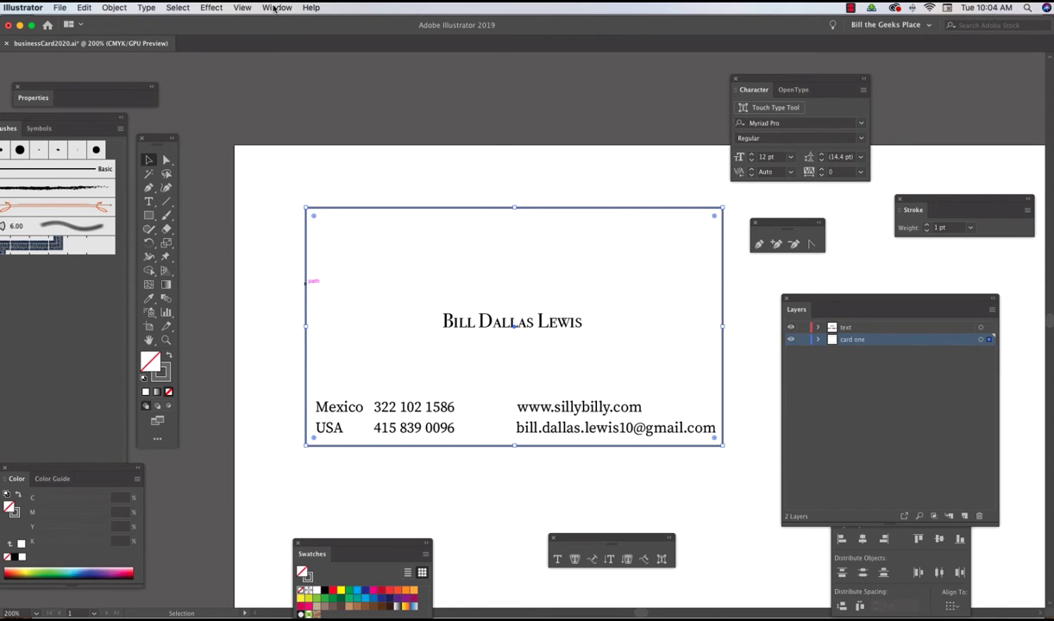
click(276, 8)
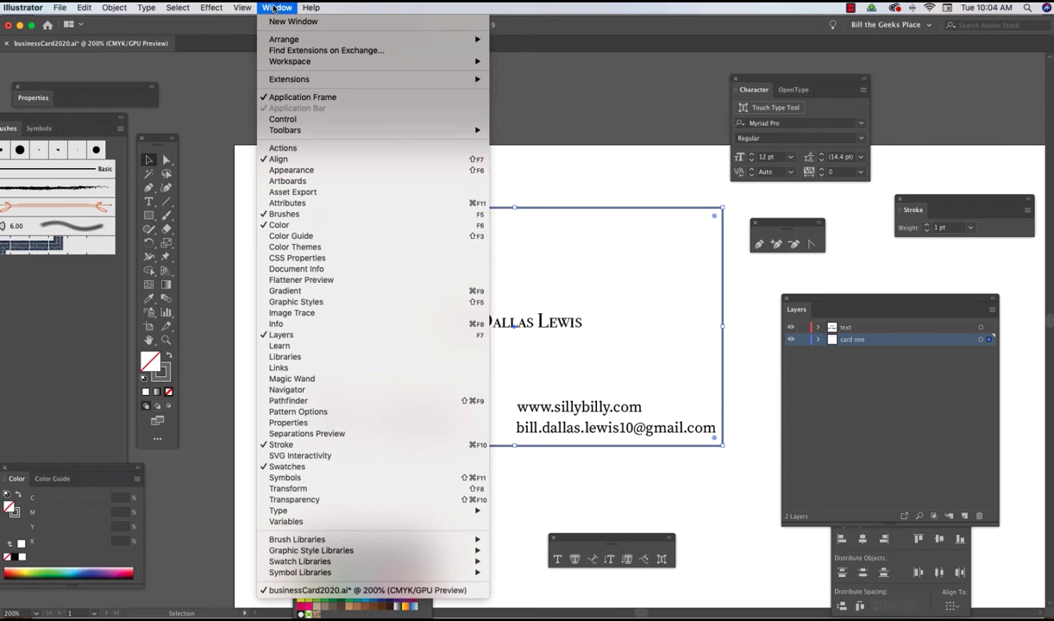
click(276, 325)
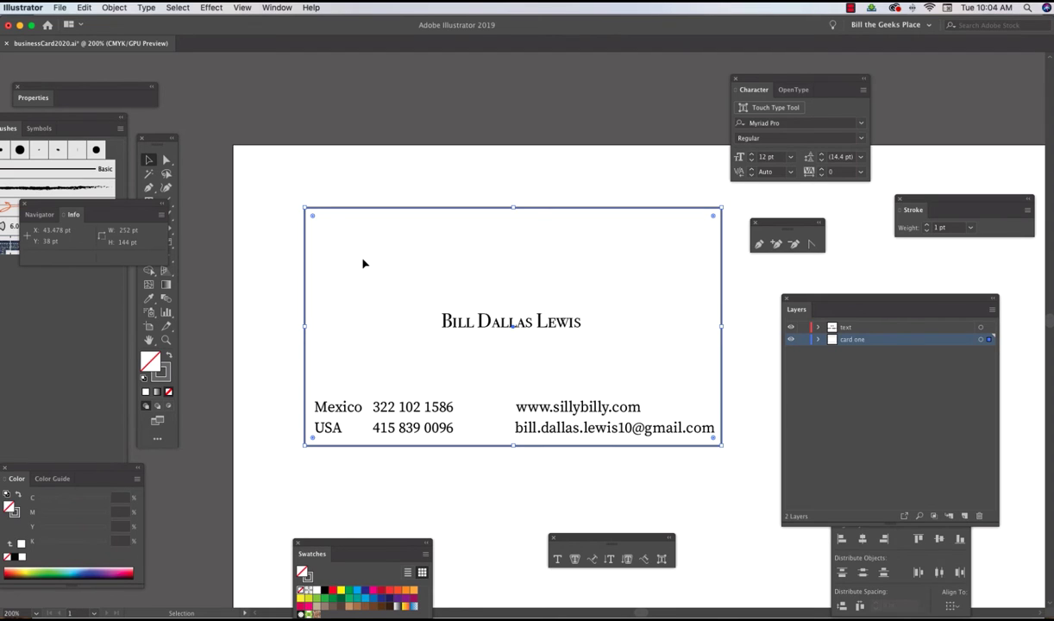
Fit the whole artboard in view and select the complete business card, including its border and all text
double_click(149, 340)
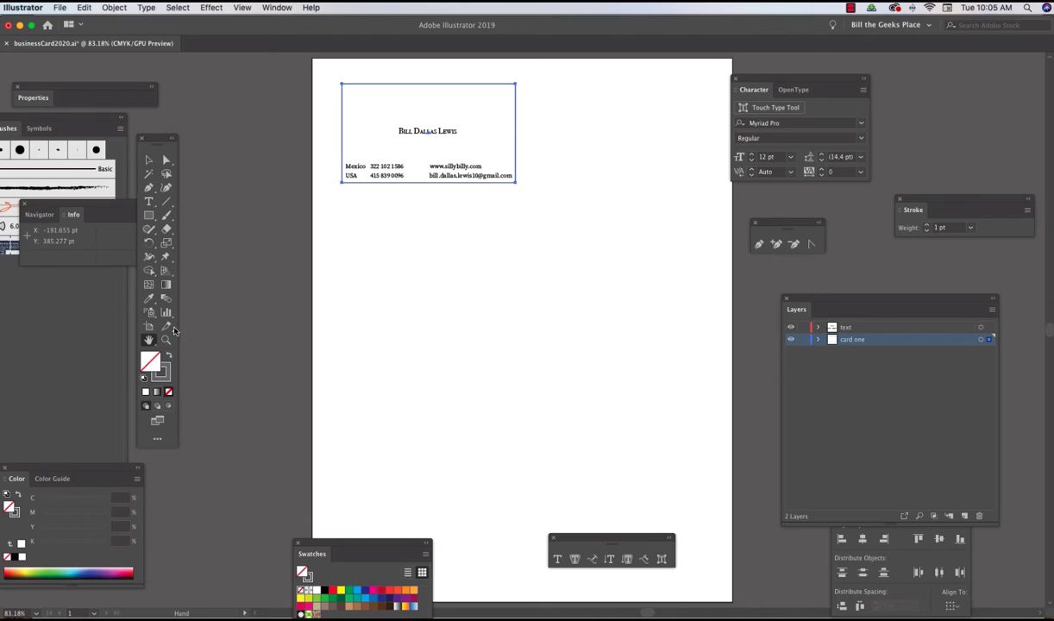
click(148, 160)
click(234, 152)
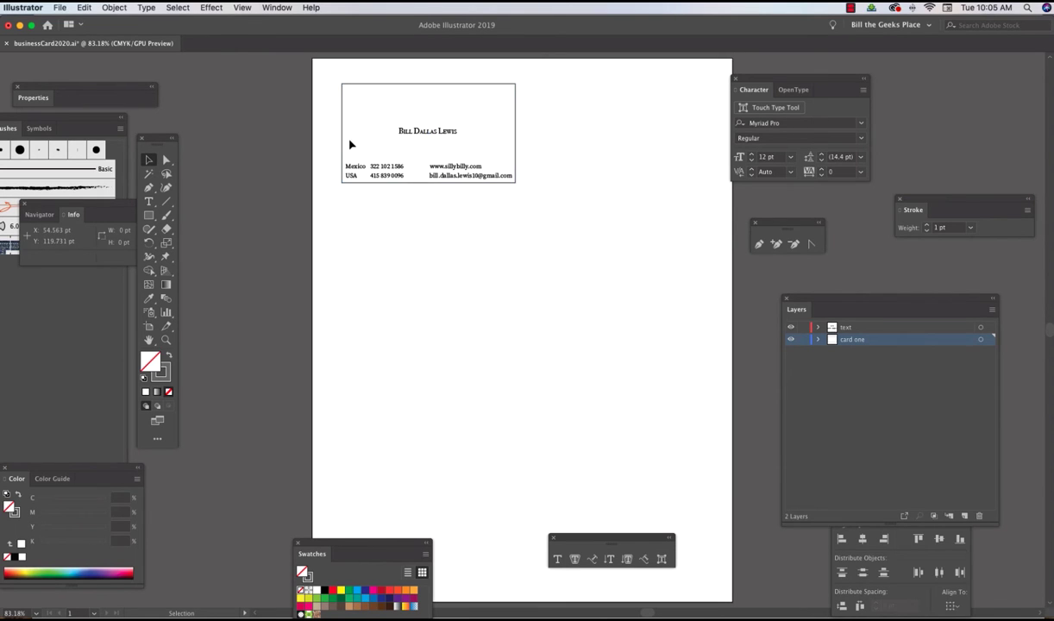
drag(331, 83, 526, 201)
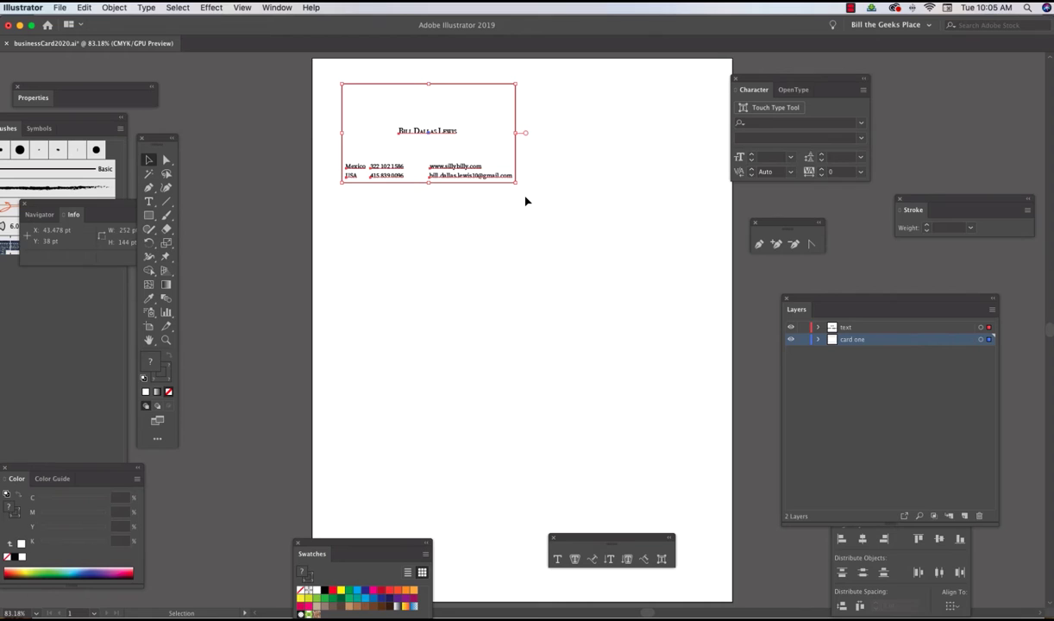
click(525, 201)
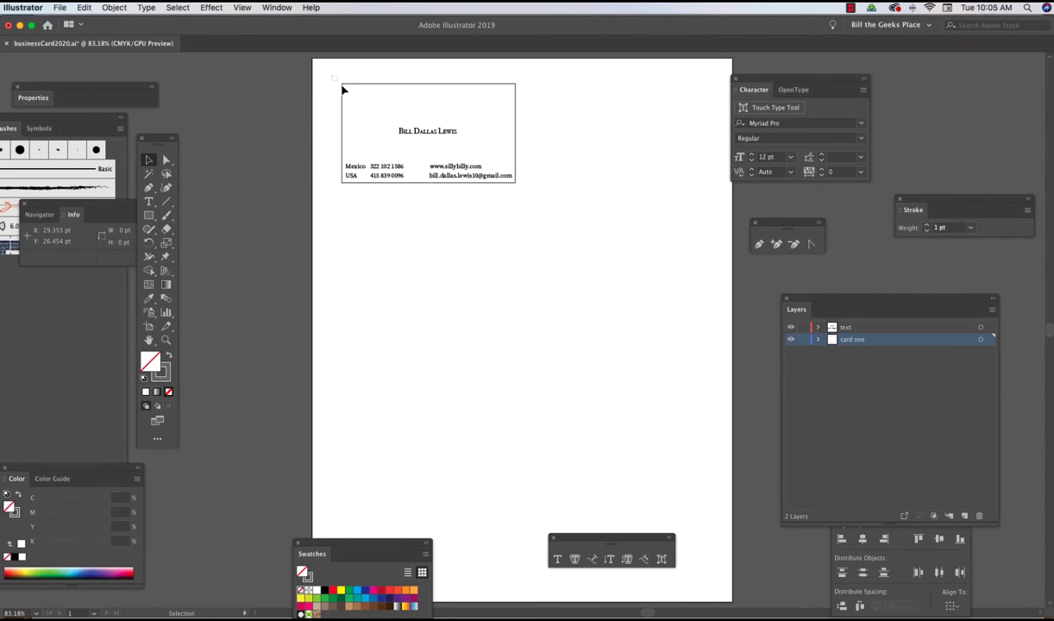
drag(320, 74, 525, 197)
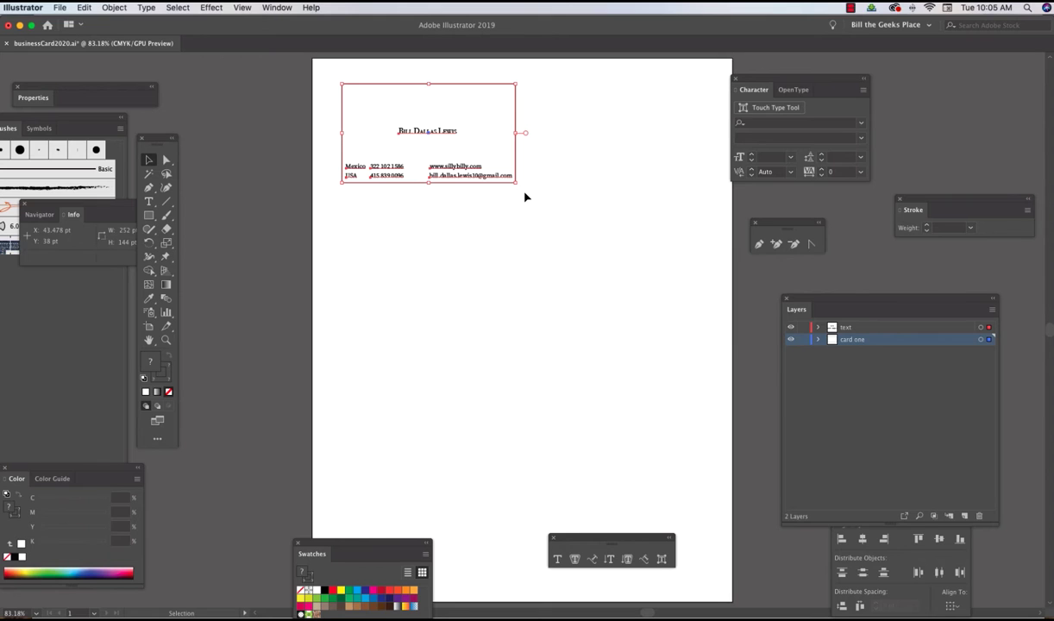
Try to copy the selected card 2 in horizontally with Transform Move, using the preview
click(113, 7)
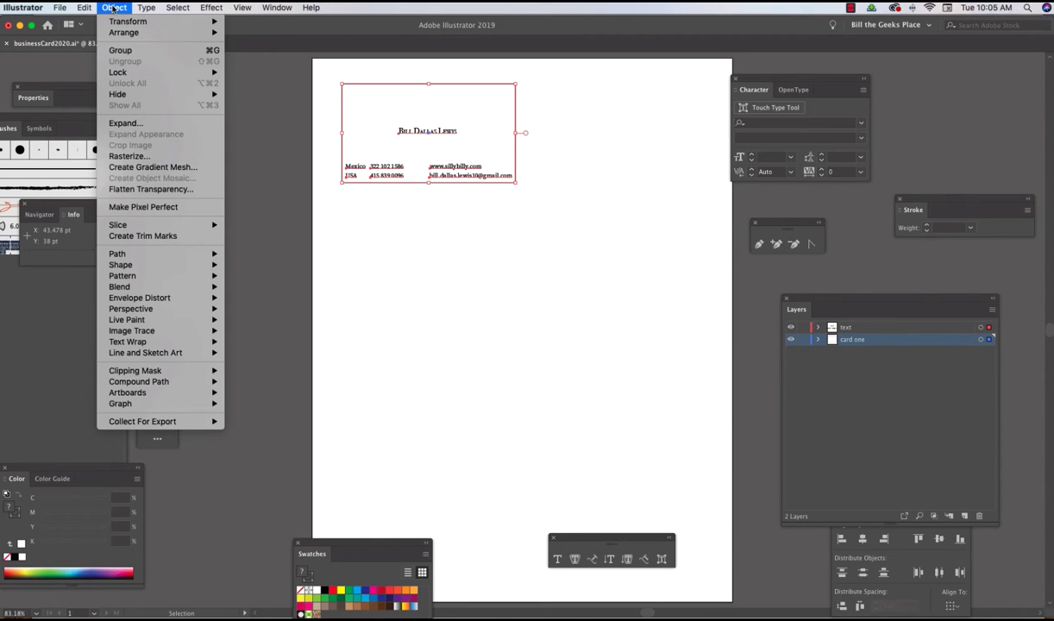
click(115, 8)
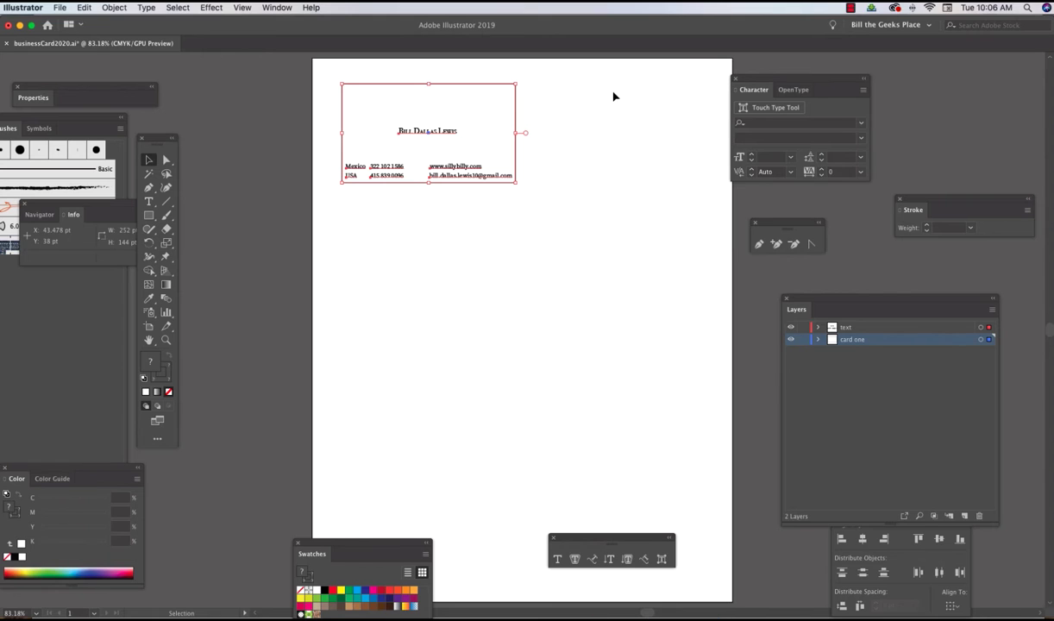
click(115, 8)
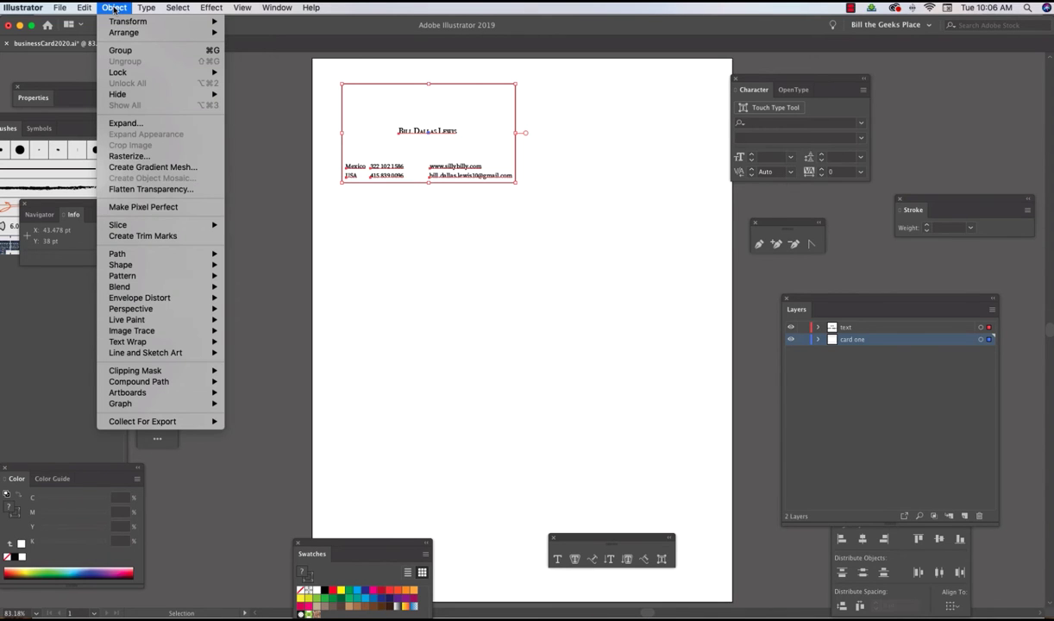
mouse_move(118, 26)
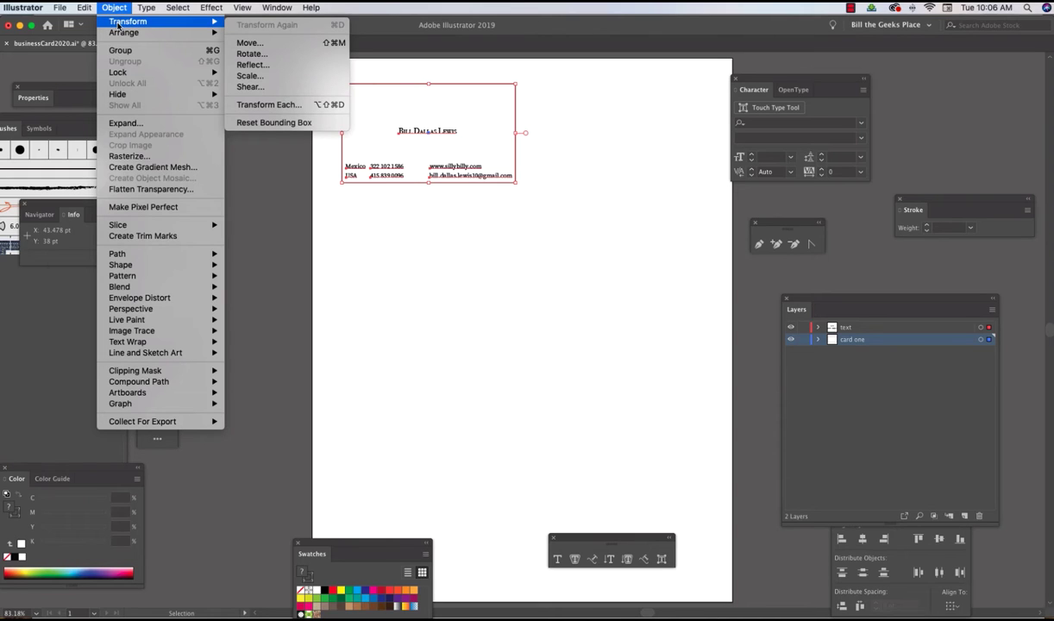
click(249, 43)
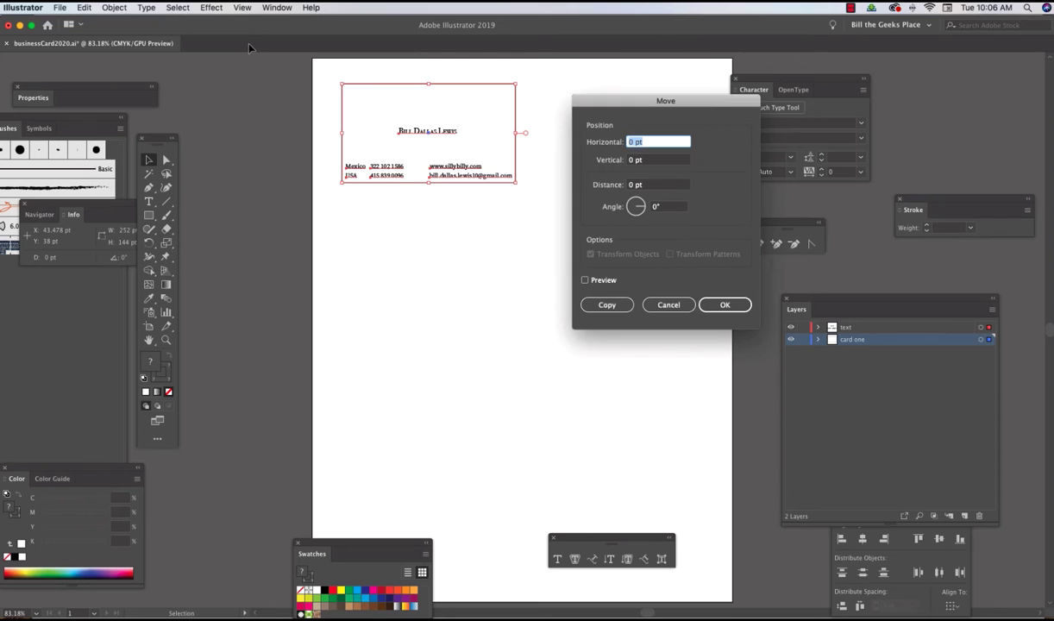
click(635, 142)
text(2)
key(BackSpace)
key(BackSpace)
key(BackSpace)
text(in)
click(585, 280)
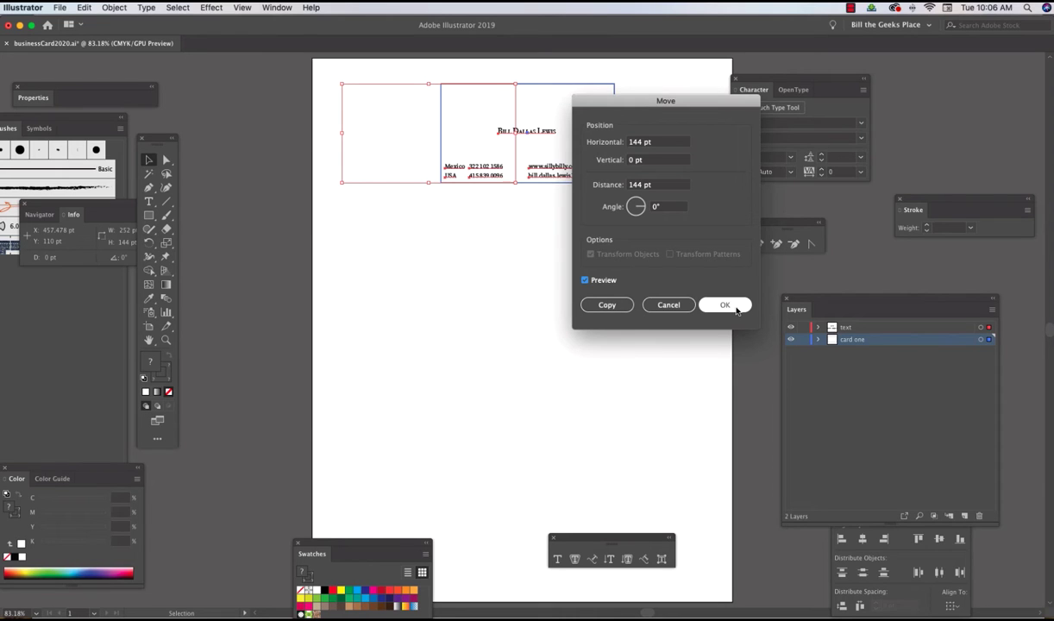
click(607, 306)
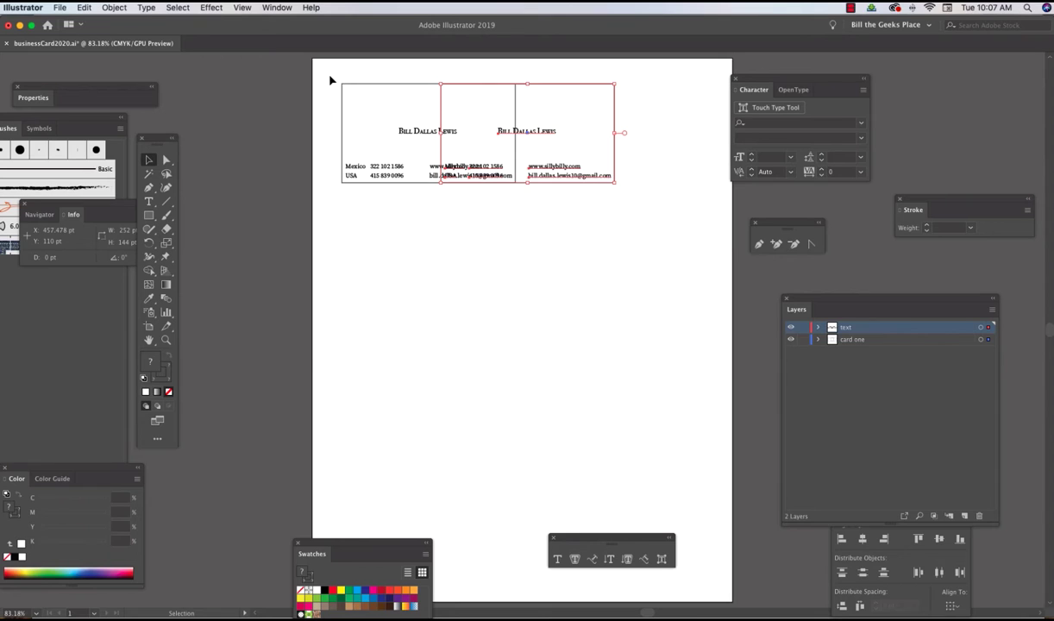
Select both overlapping cards and undo the last horizontal copy
drag(330, 76, 646, 199)
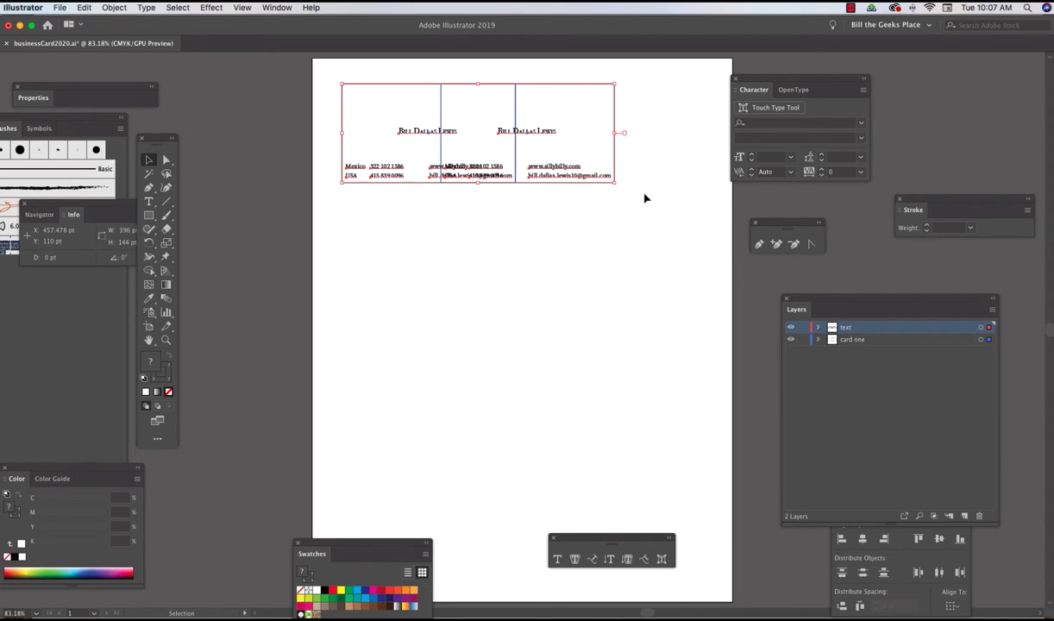
key(super+z)
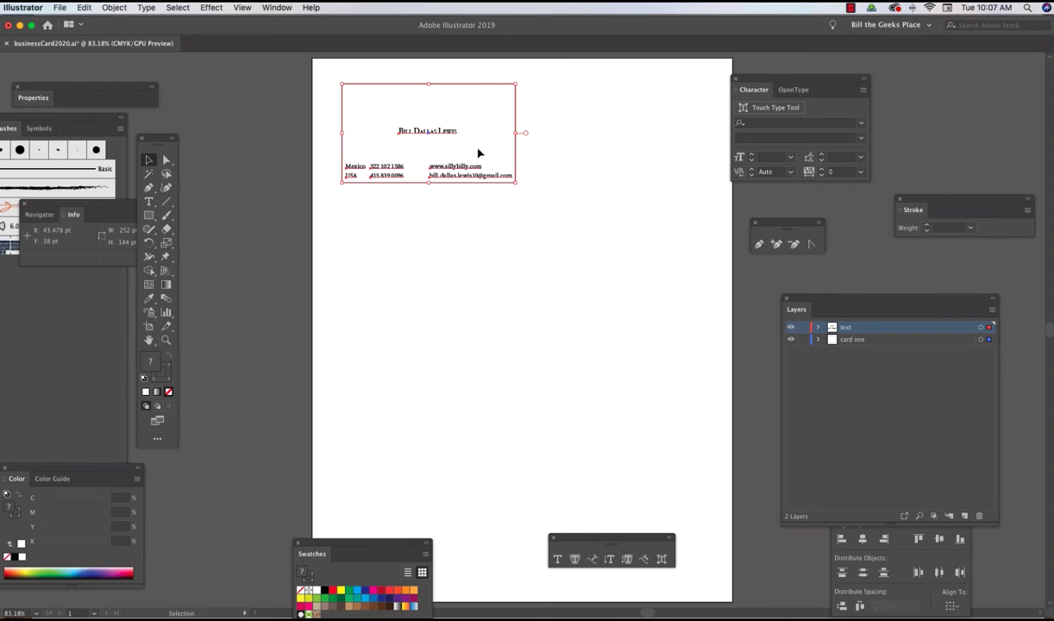
Copy the selected card 2 inches straight down with Transform Move, leaving the horizontal offset at 0 pt
click(112, 7)
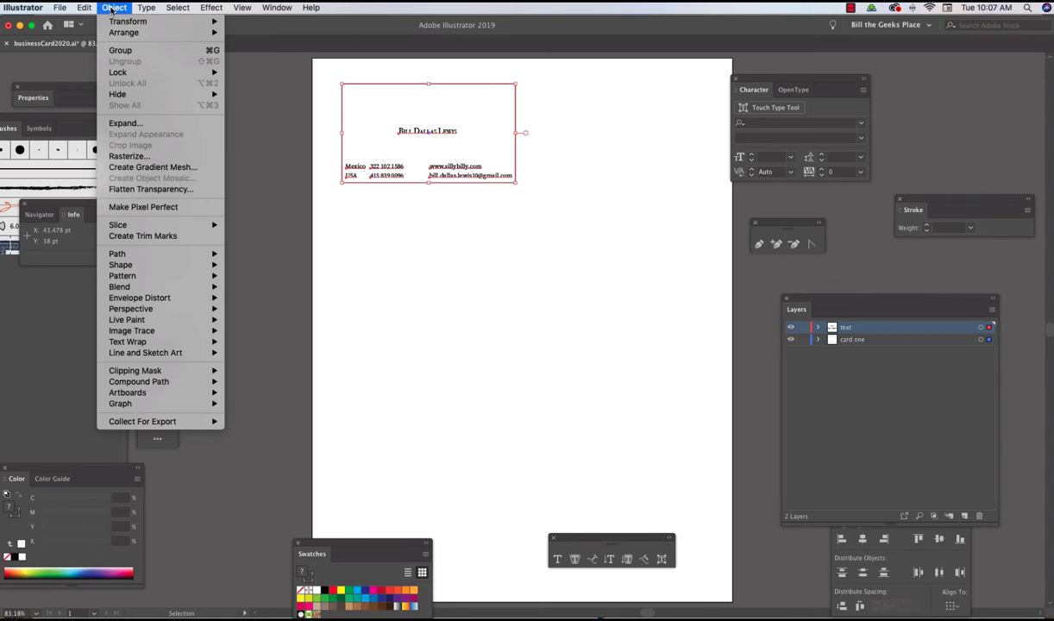
mouse_move(115, 24)
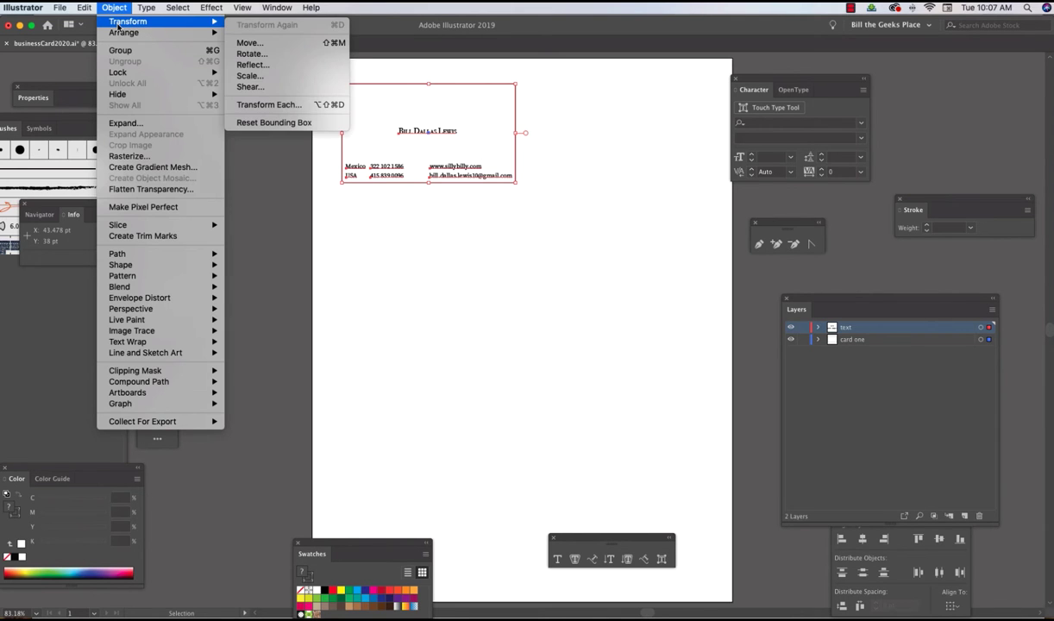
click(248, 44)
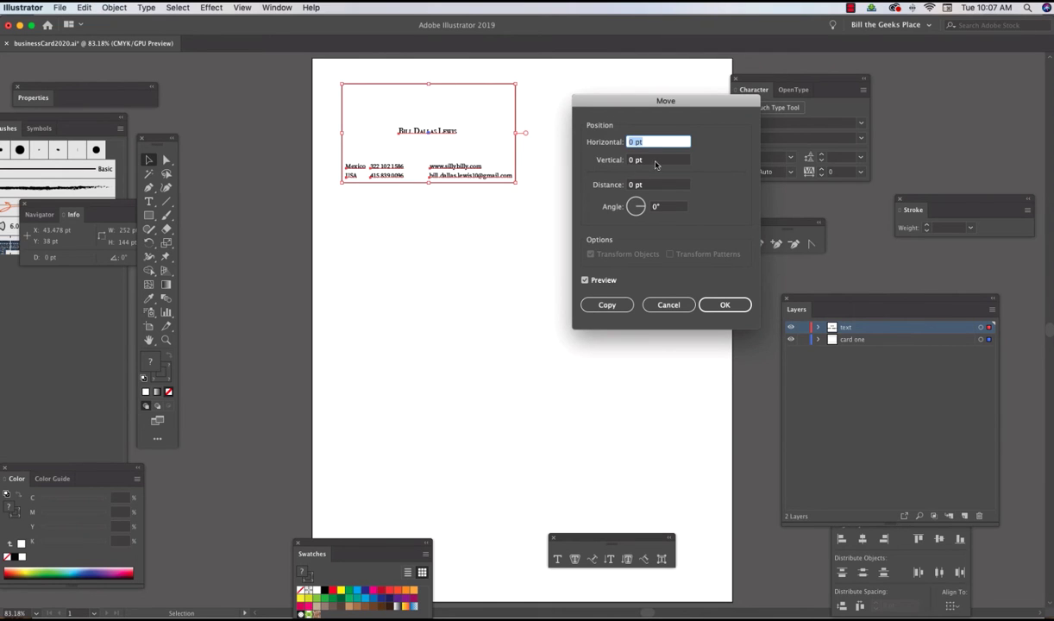
key(Tab)
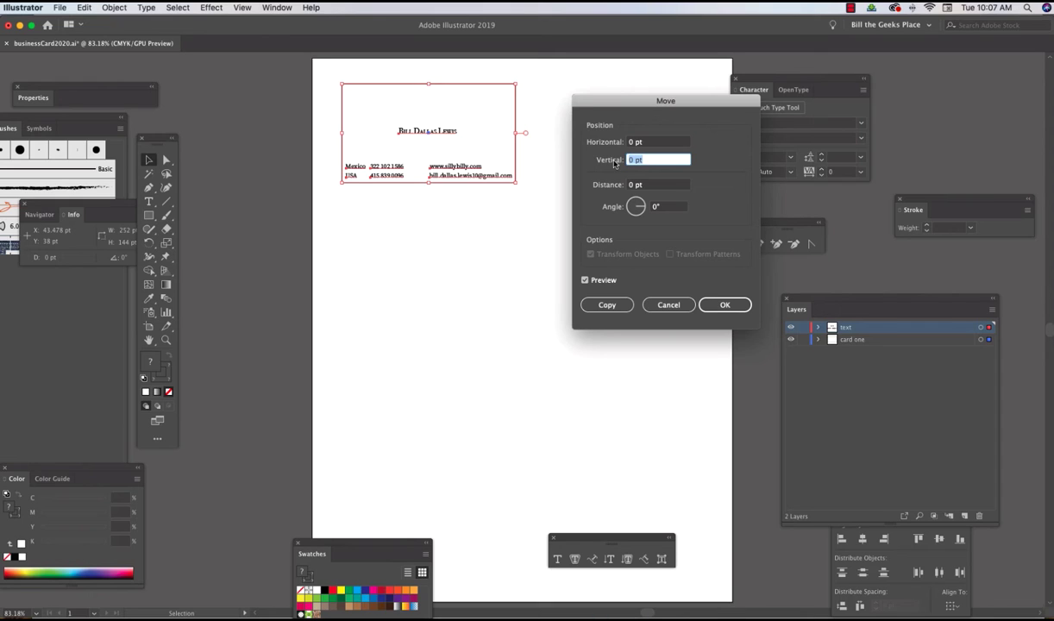
text(2inches)
click(669, 142)
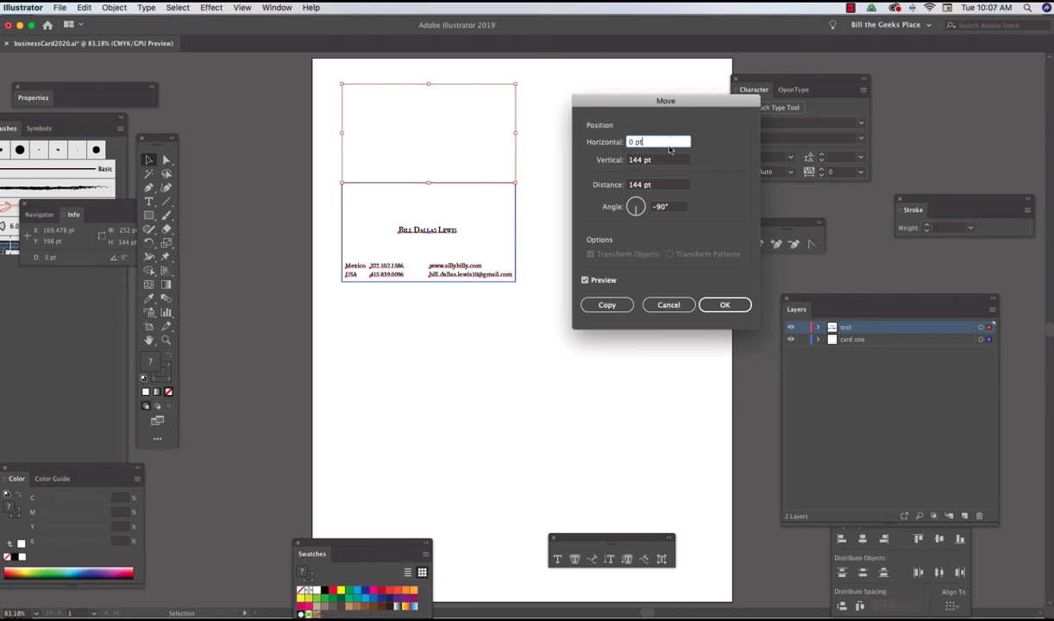
click(609, 308)
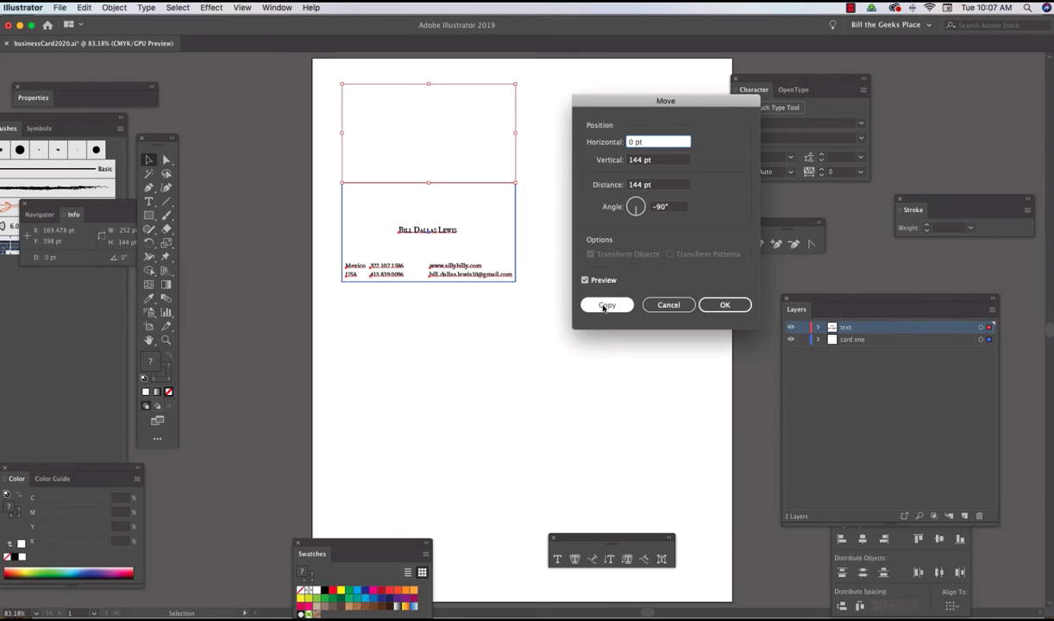
click(602, 306)
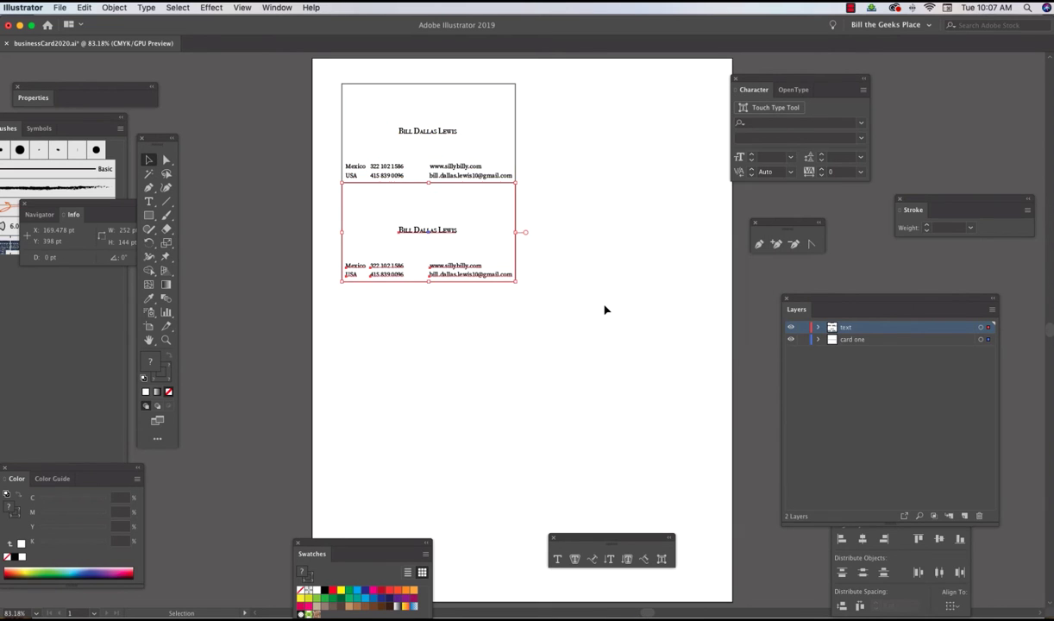
Repeat the downward copy with Transform Again three times to complete a column of five cards
click(114, 8)
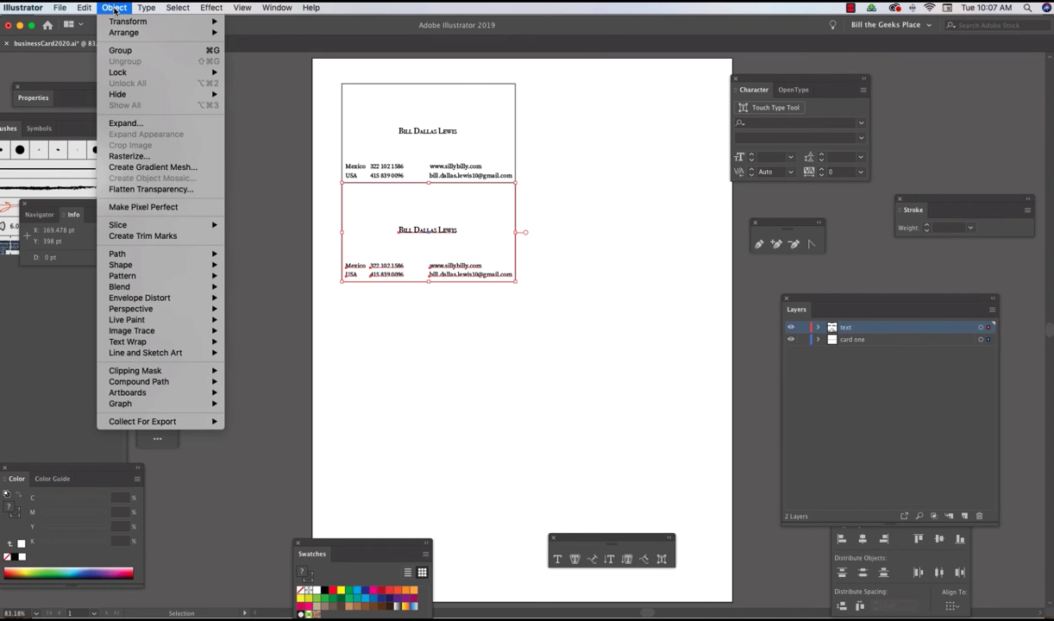
mouse_move(119, 24)
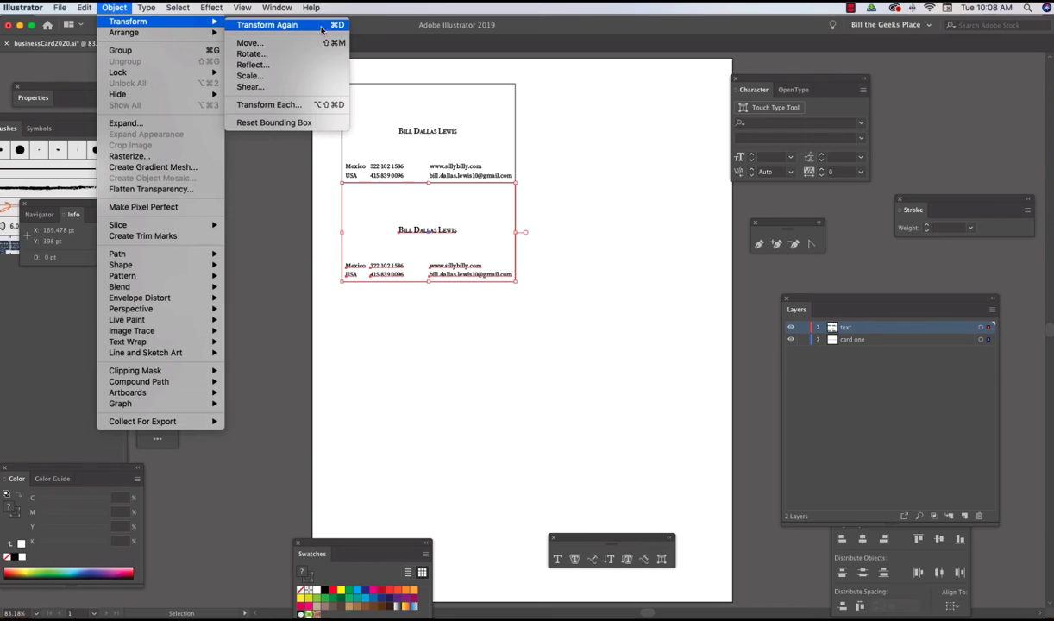
click(386, 29)
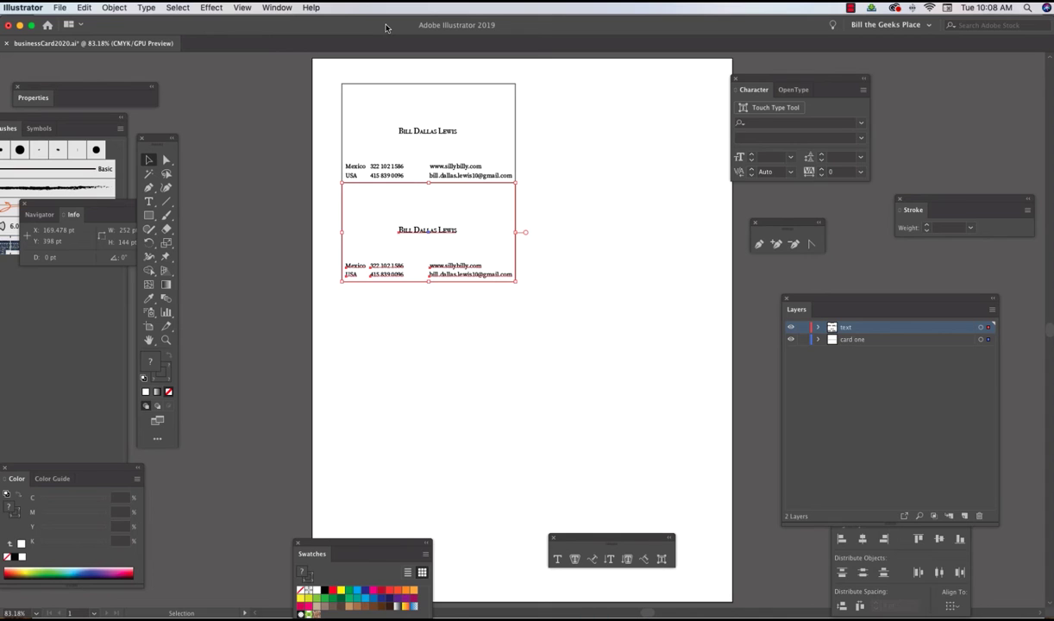
key(super+d)
key(super+d)
key(super+d)
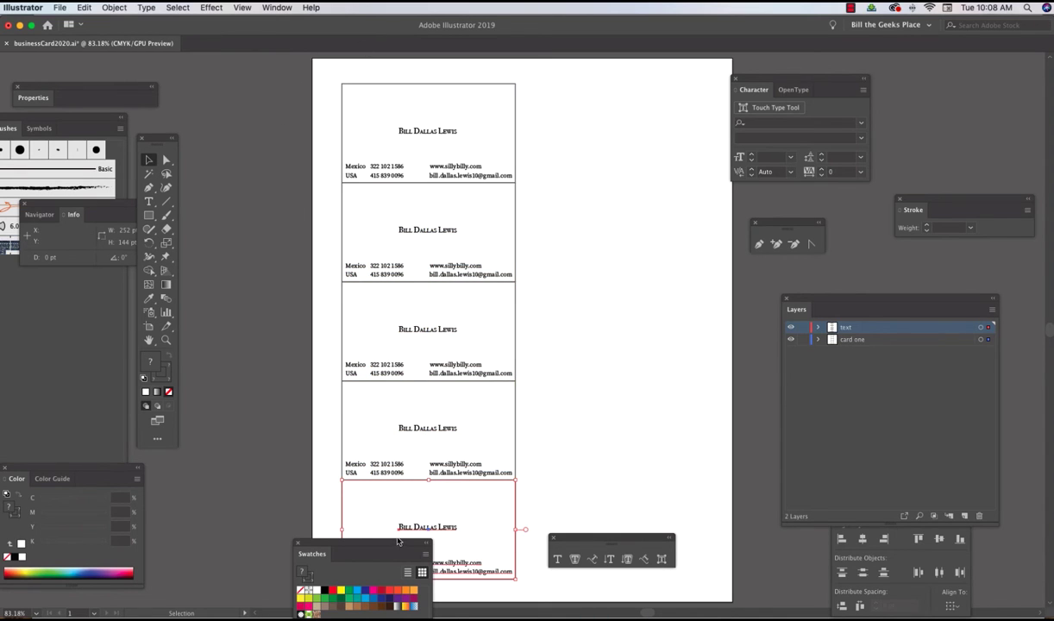
Uncover the lowest card, select the whole column of five cards and set the Move vertical offset to 0 pt
drag(400, 549, 253, 501)
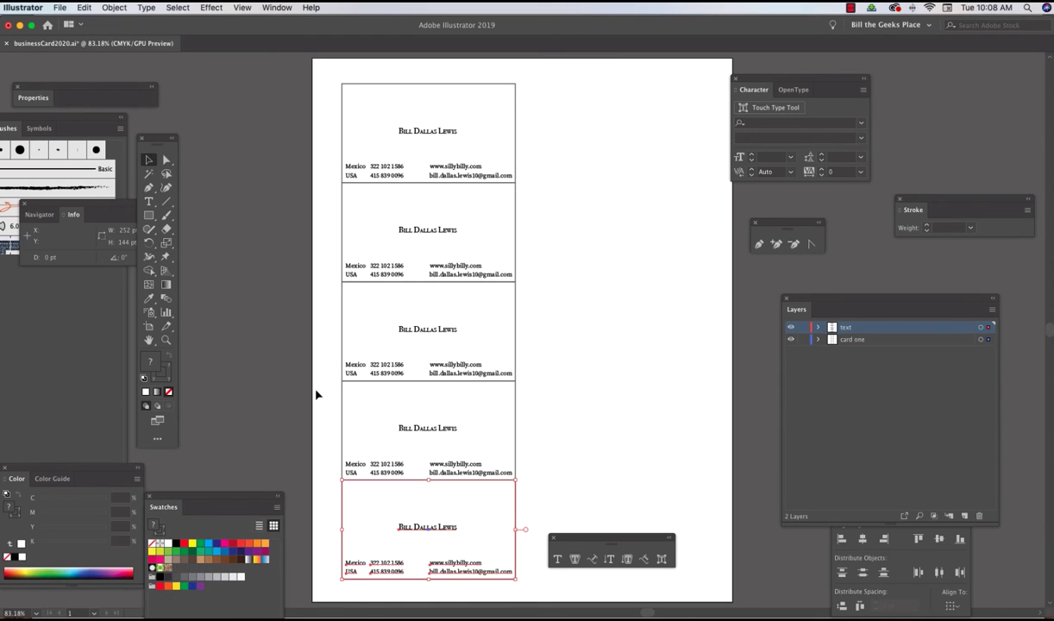
drag(332, 78, 525, 592)
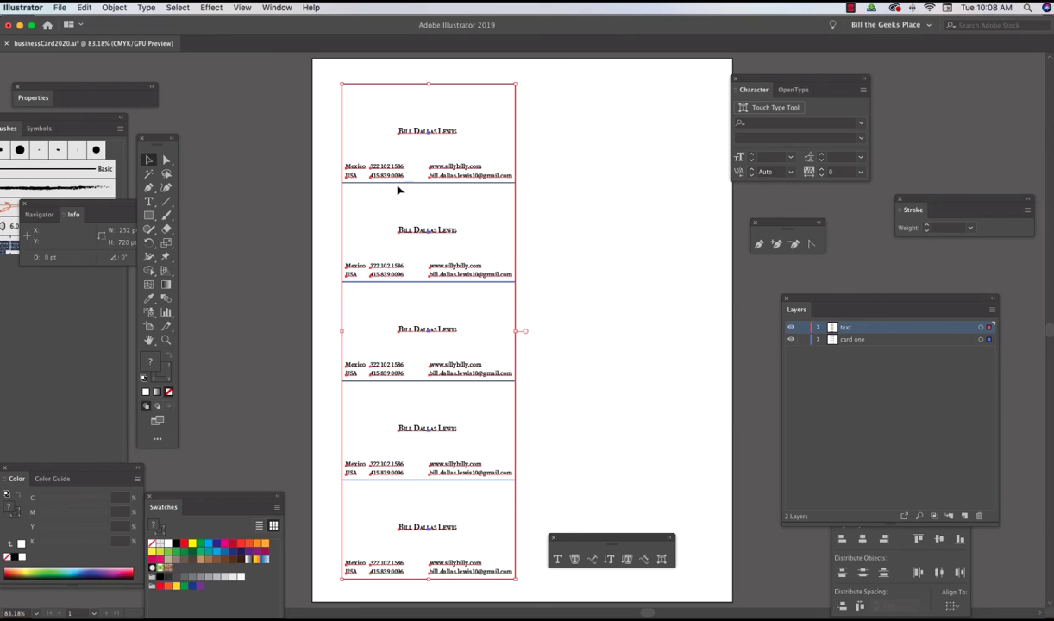
click(114, 7)
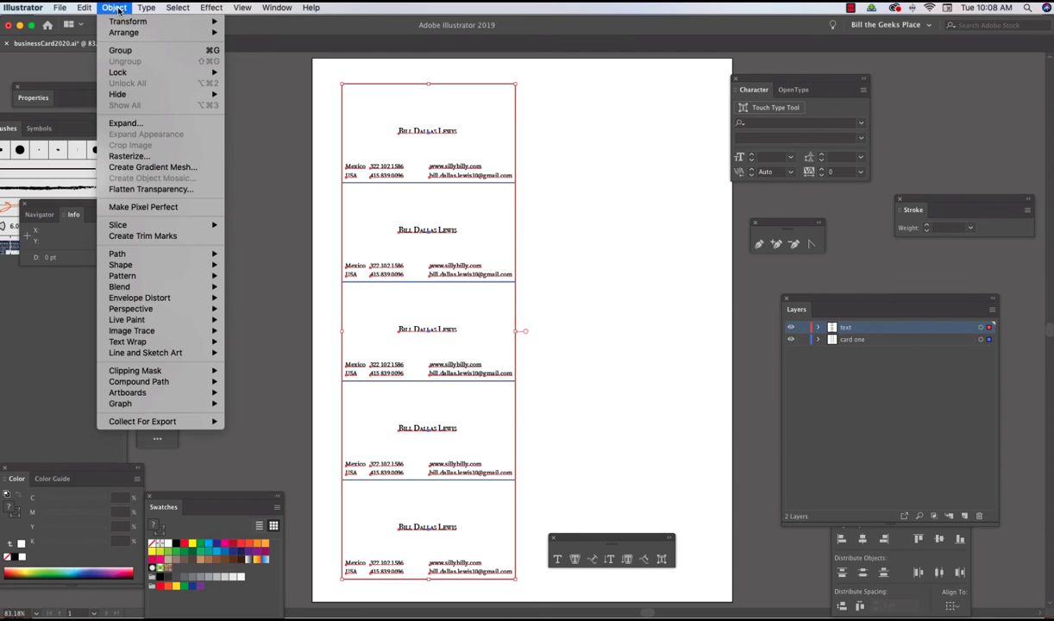
mouse_move(122, 27)
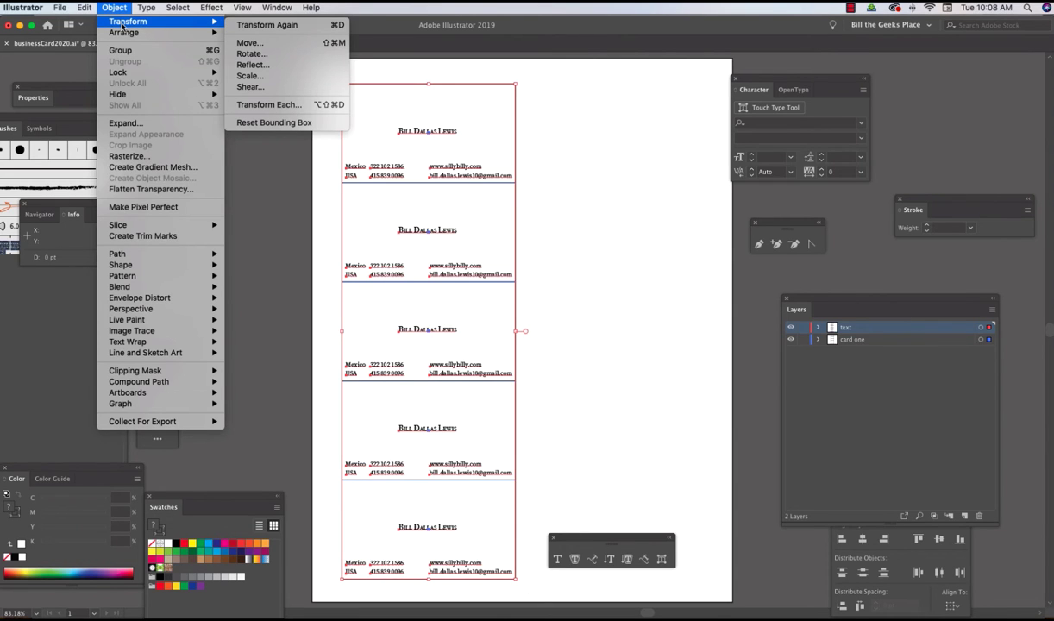
click(250, 42)
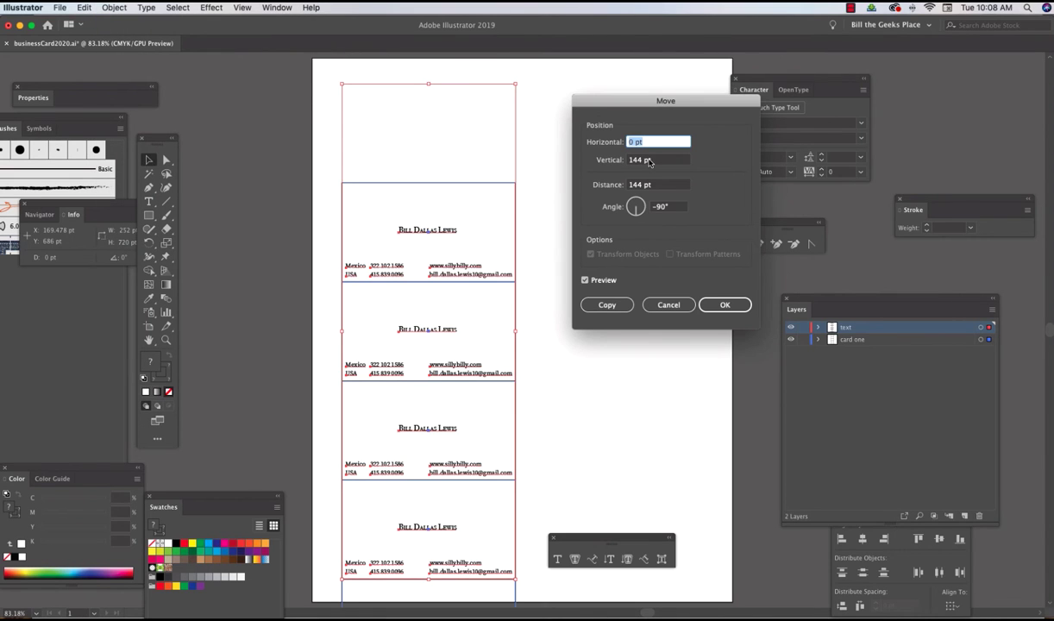
key(Tab)
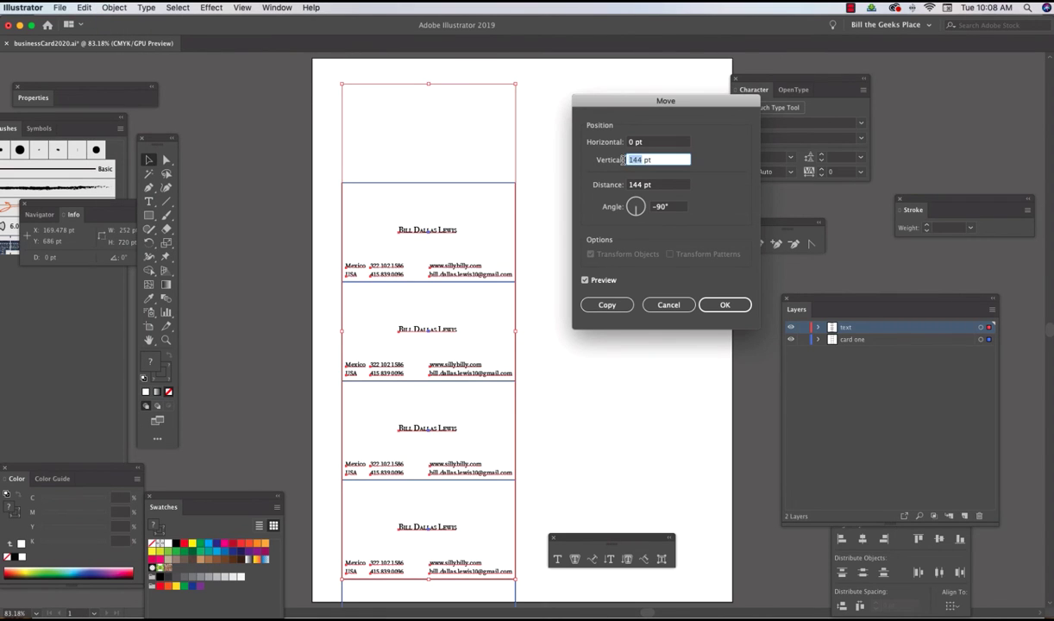
text(0)
Try to copy the selected column of cards 3.5 inches horizontally with the Move command
click(632, 143)
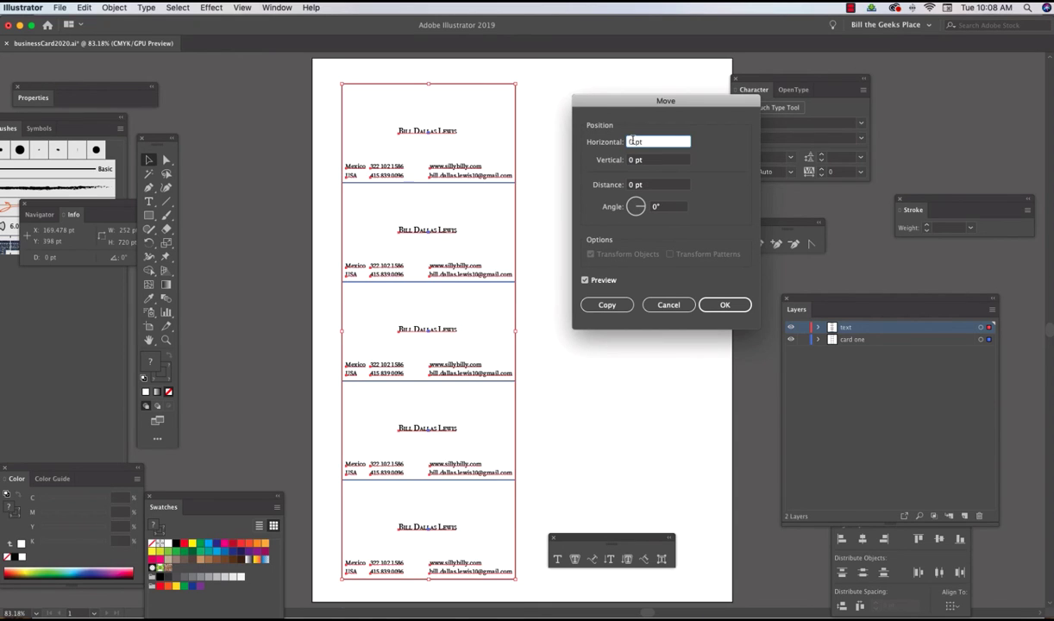
drag(633, 141, 623, 143)
text(3.5inches)
click(607, 305)
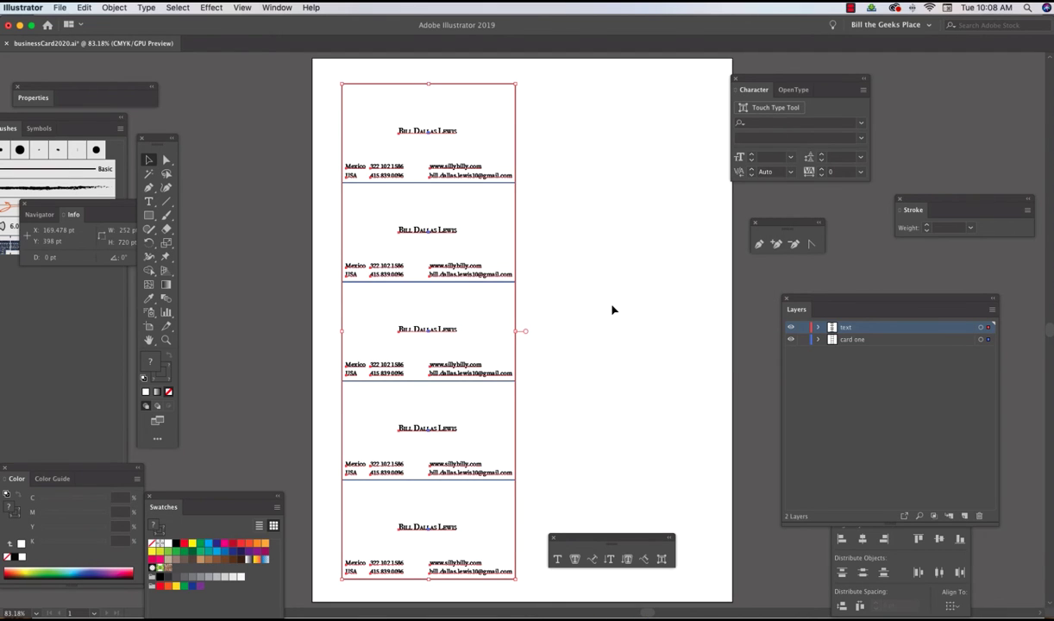
Move the selected duplicate column 3.5 inches horizontally with Transform Move, keeping the vertical offset at 0 pt, and deselect it
click(108, 7)
mouse_move(113, 22)
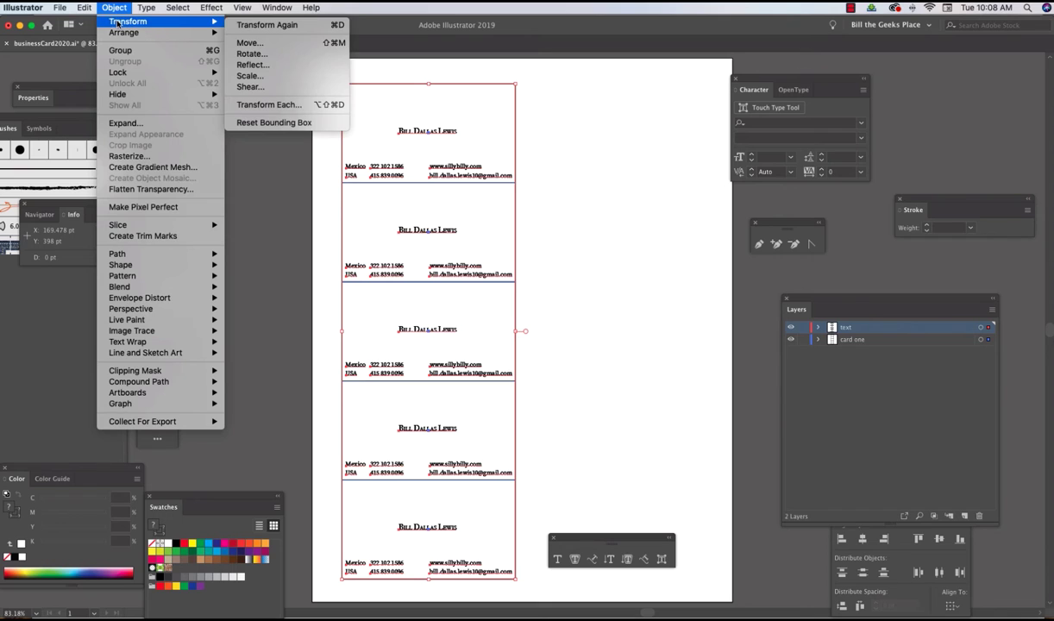
click(250, 43)
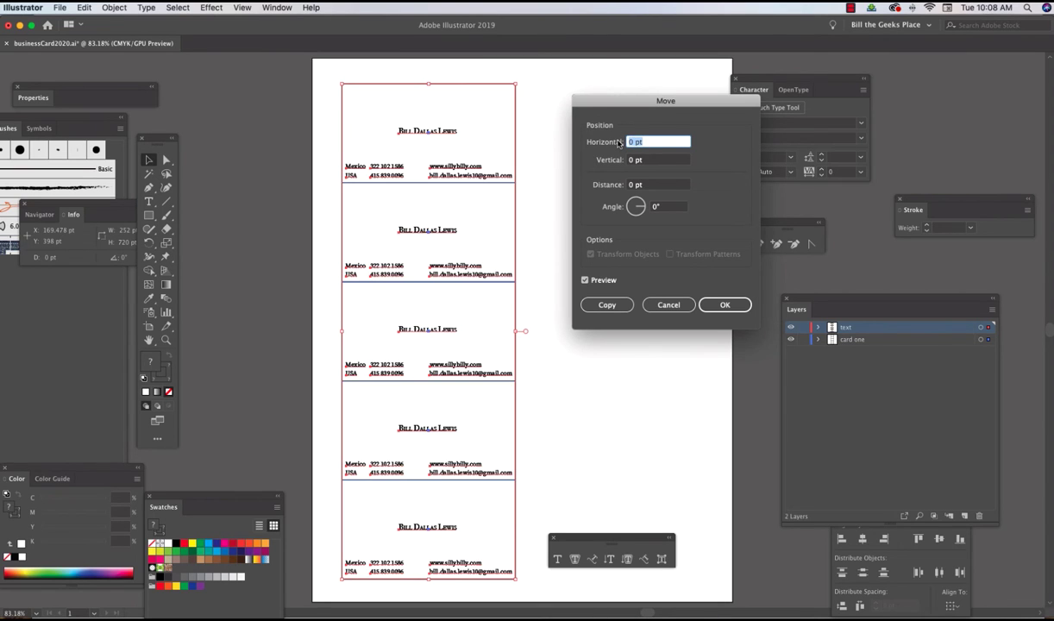
text(3.5inches)
click(677, 161)
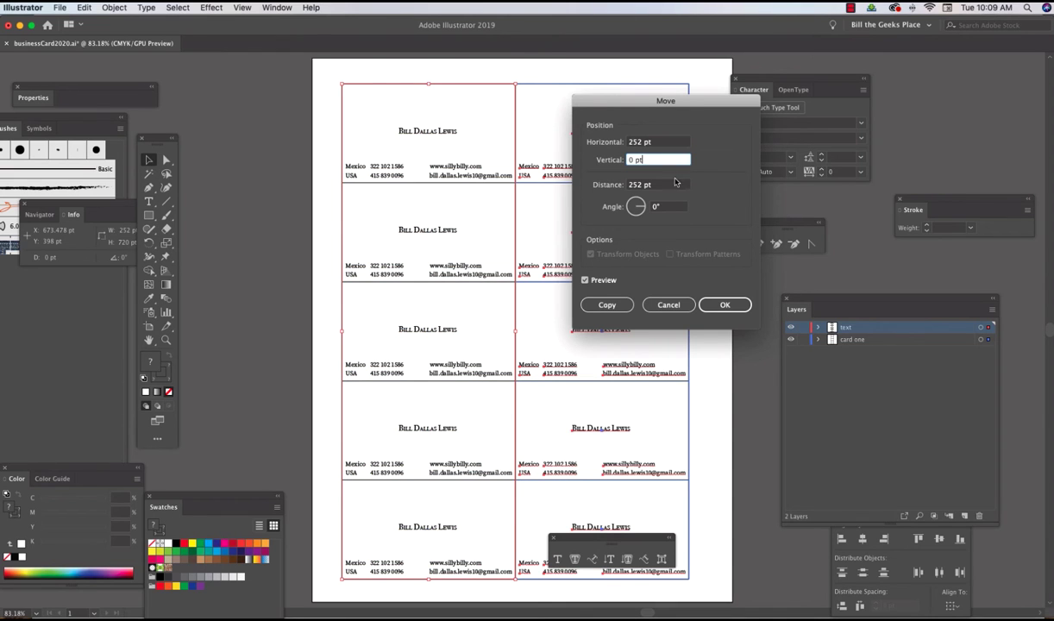
click(725, 306)
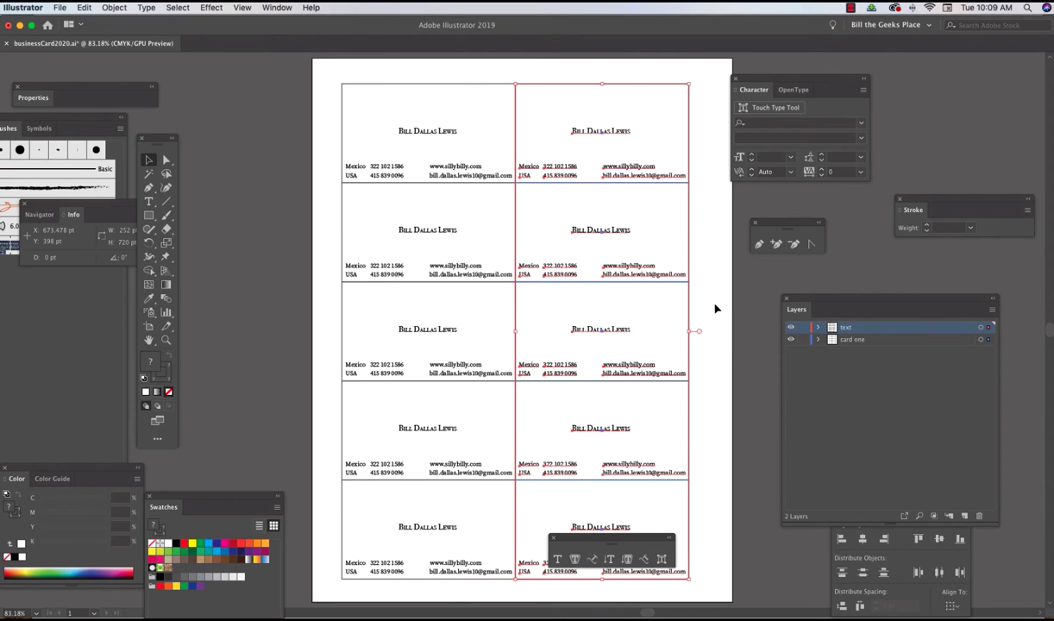
click(709, 231)
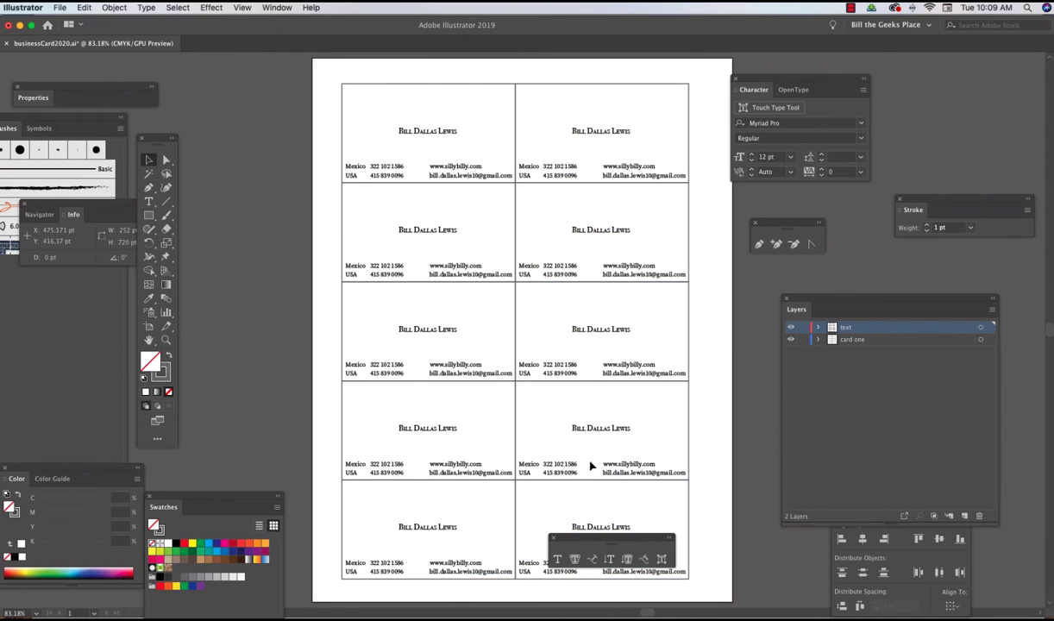
Move the floating type tools off the cards and, with all ten cards selected, make the stroke the active attribute
drag(575, 540, 743, 551)
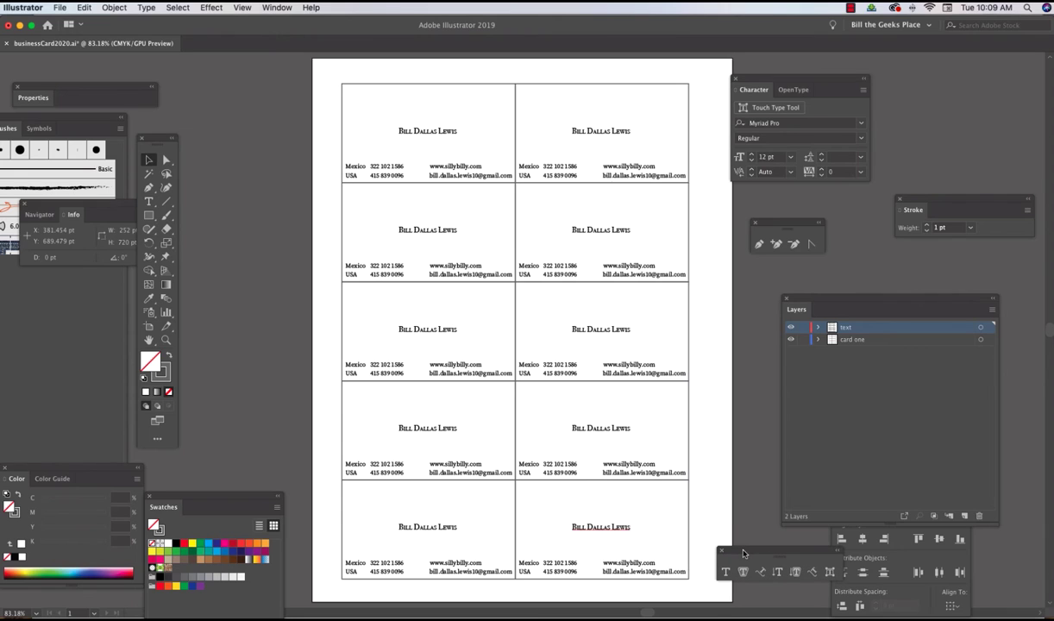
drag(334, 77, 676, 572)
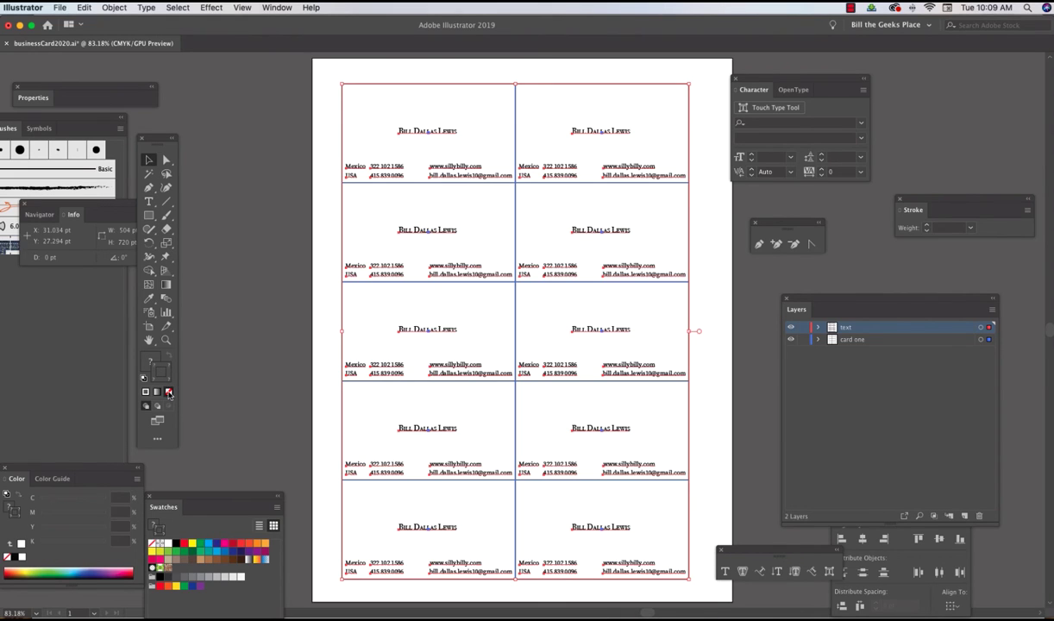
click(301, 331)
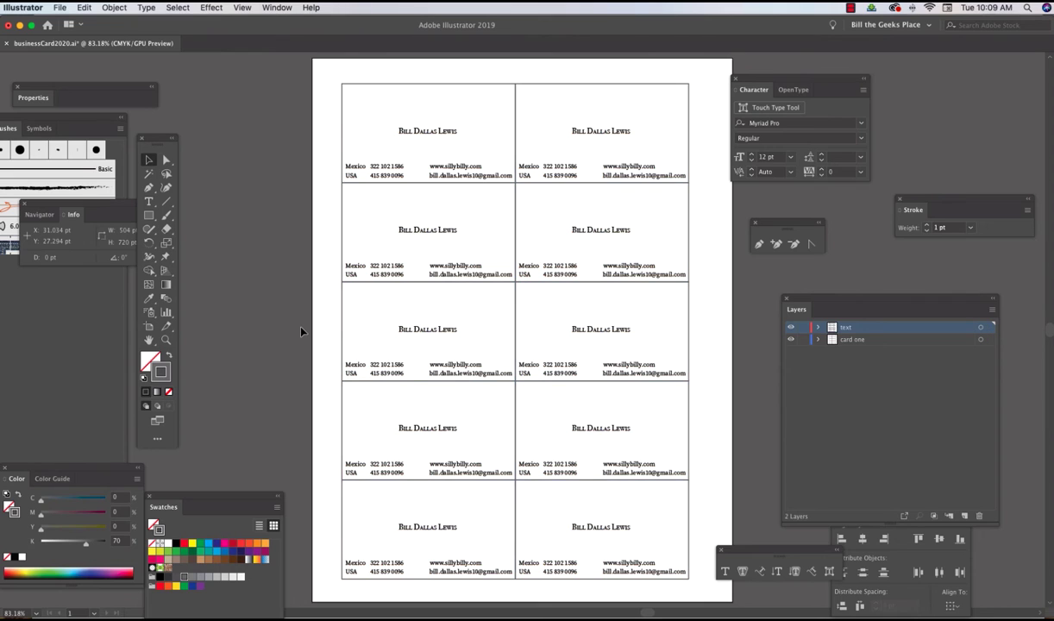
Set the stroke to None on the border rectangle of the top card in the right column
click(434, 188)
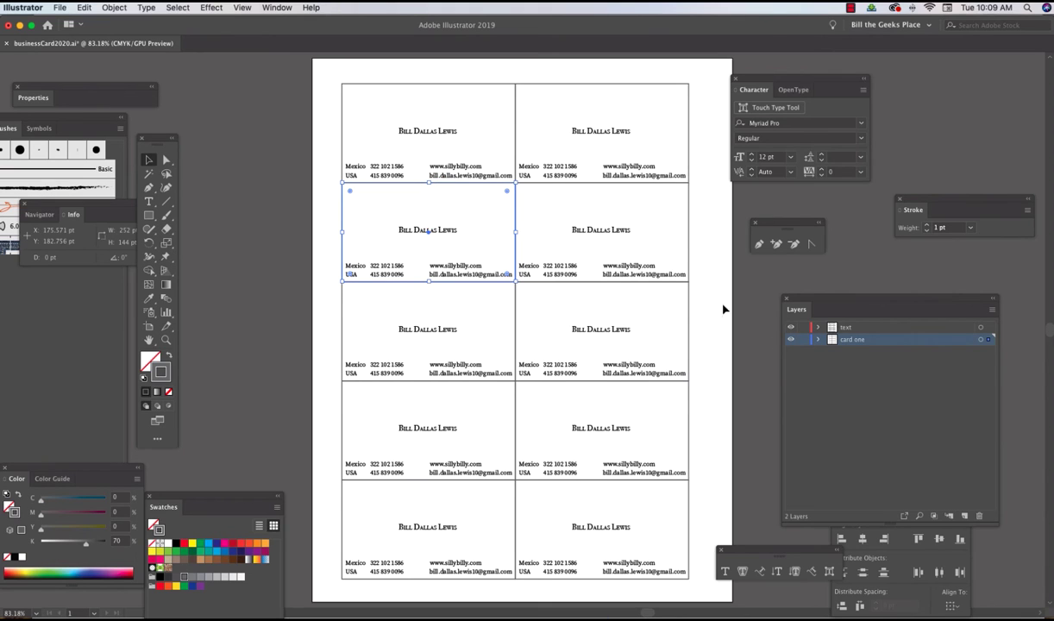
click(555, 88)
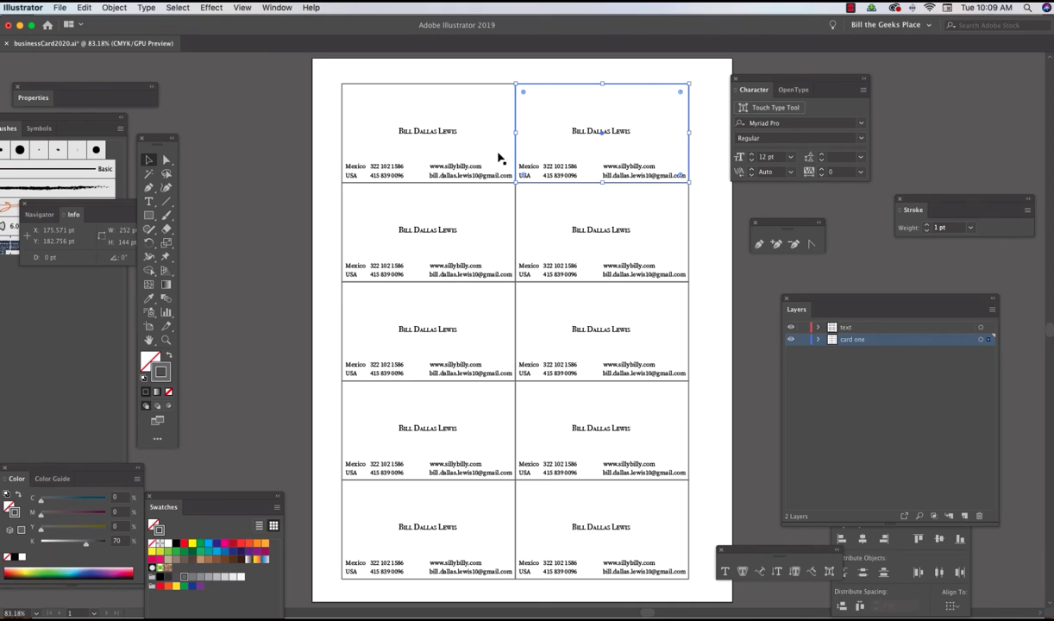
click(168, 392)
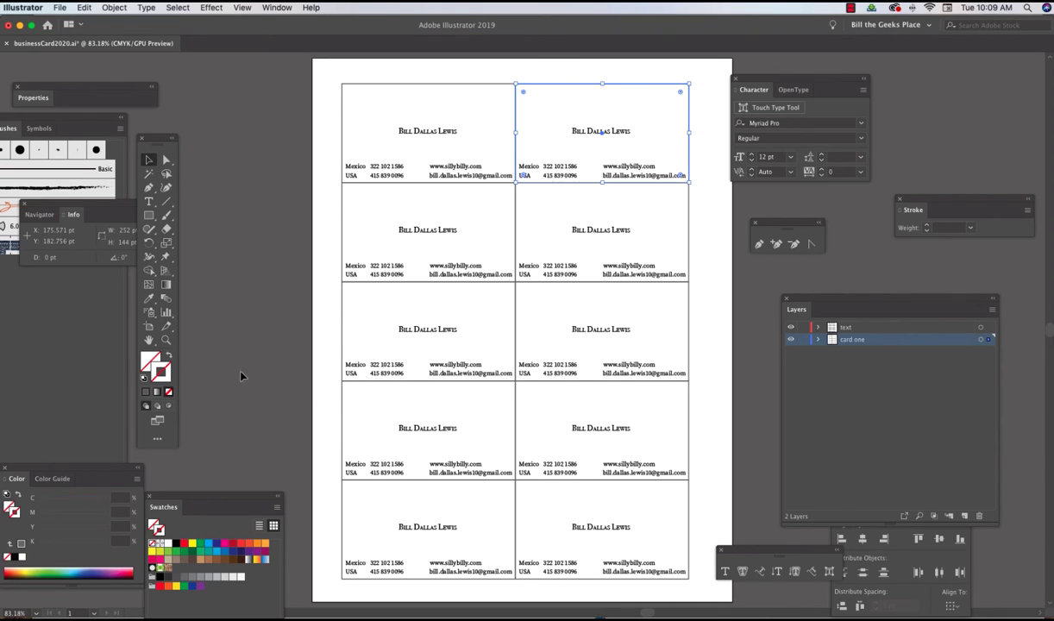
Set the stroke to None on the border rectangles of the top and bottom cards in the left column
click(343, 107)
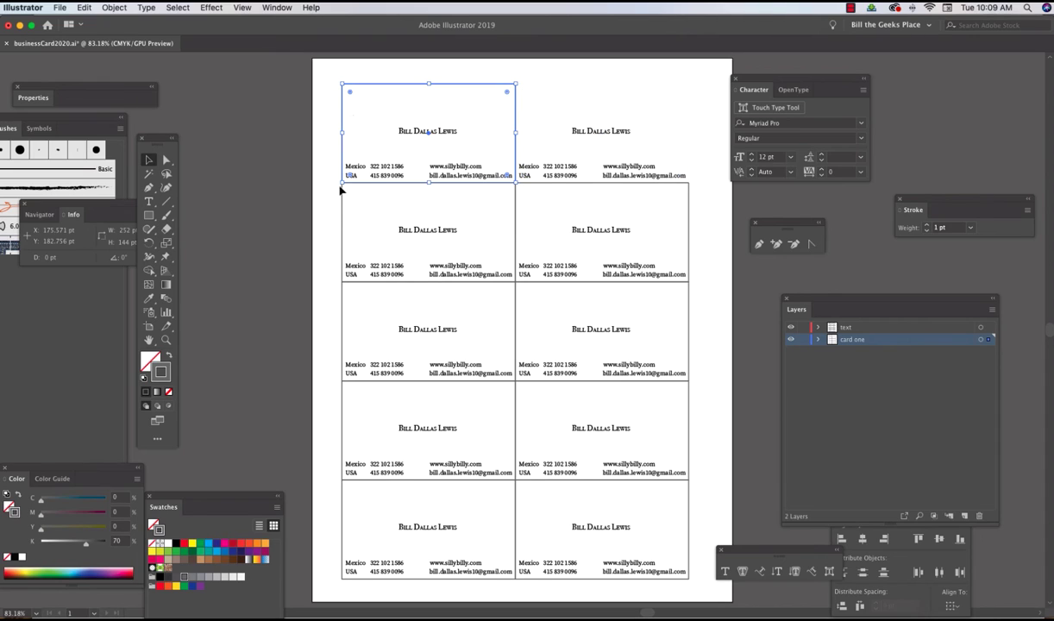
shift+click(361, 285)
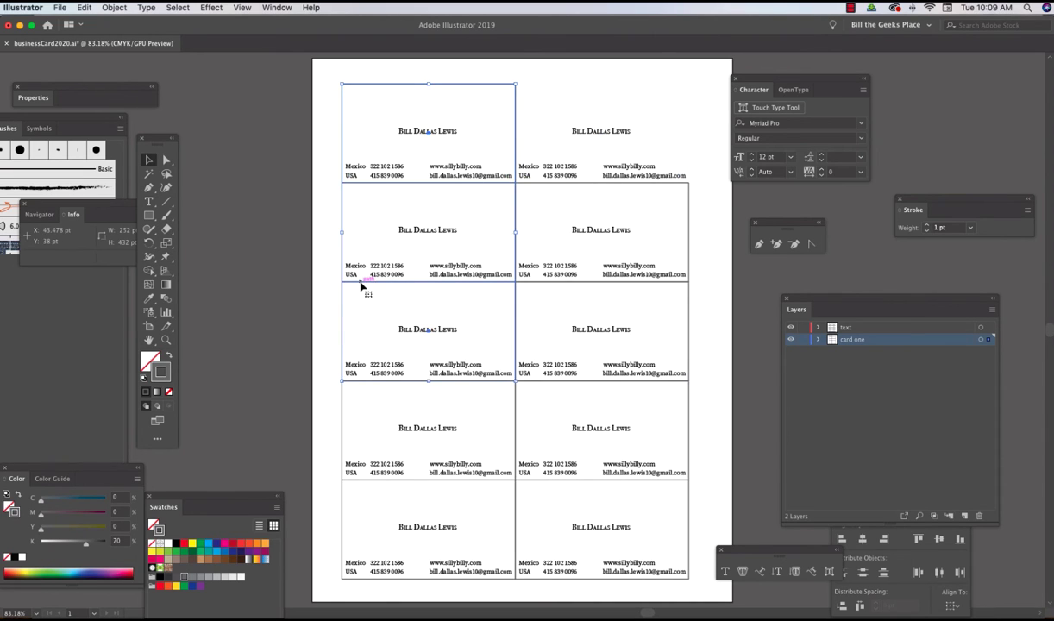
shift+click(368, 382)
shift+click(376, 479)
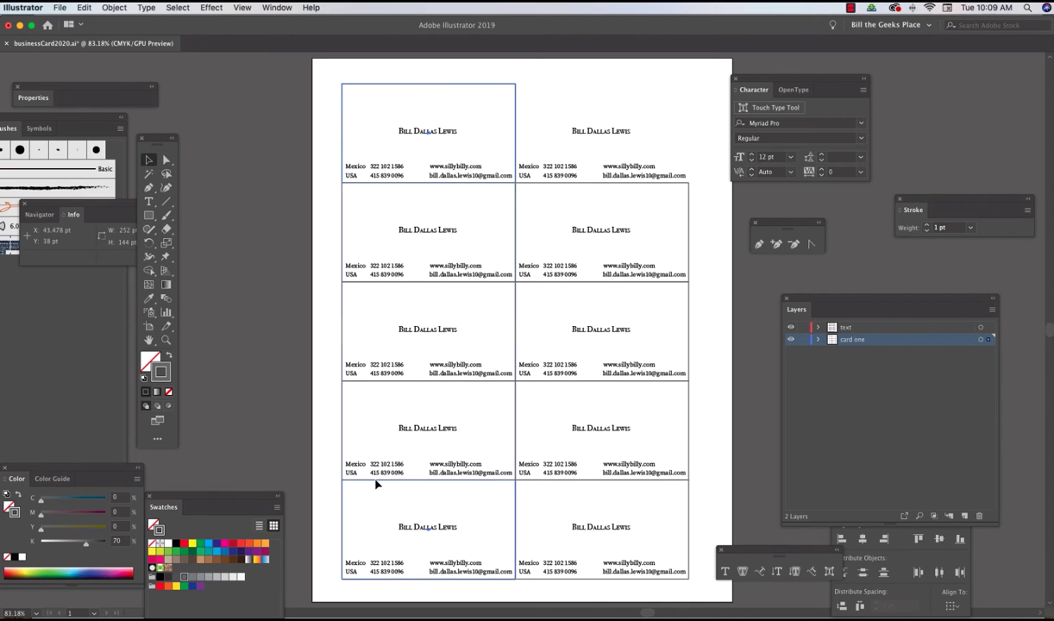
click(168, 391)
click(327, 370)
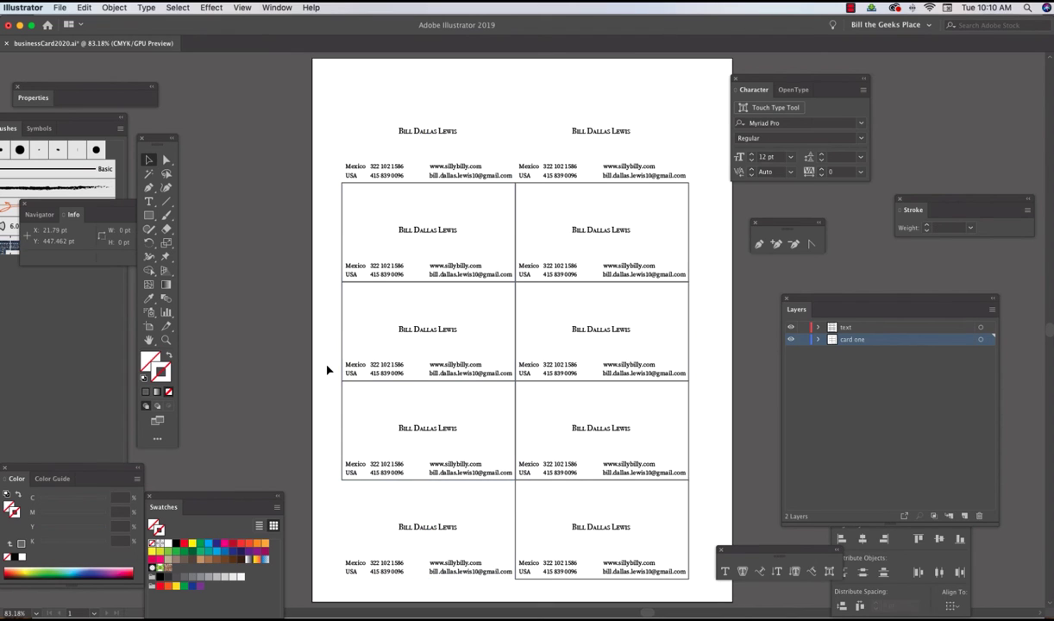
Set the stroke to None on the border rectangle of the second card in the right column
click(518, 209)
click(516, 209)
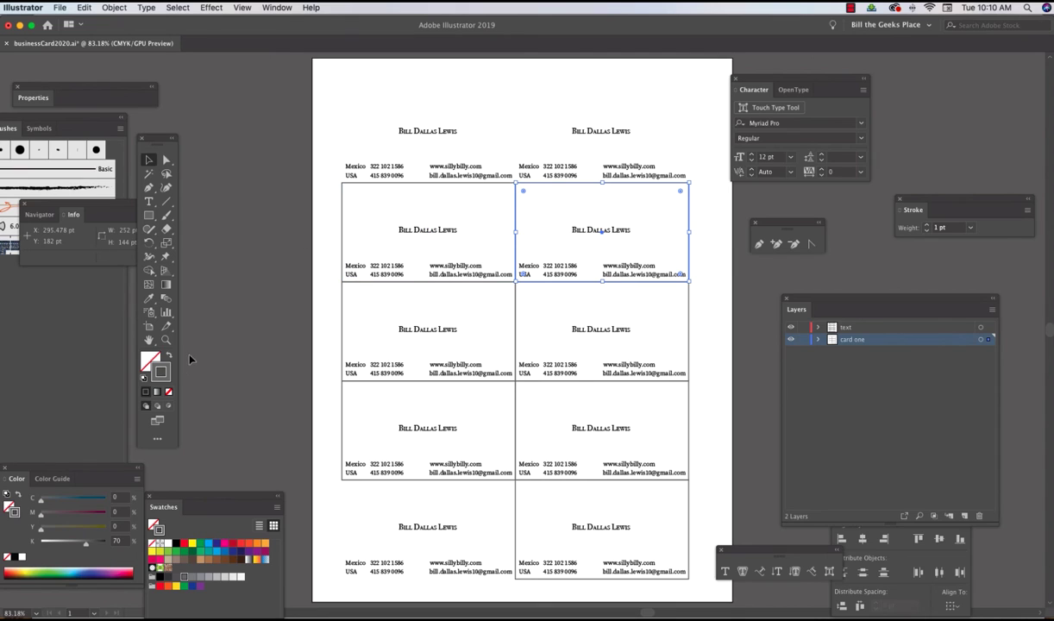
click(169, 393)
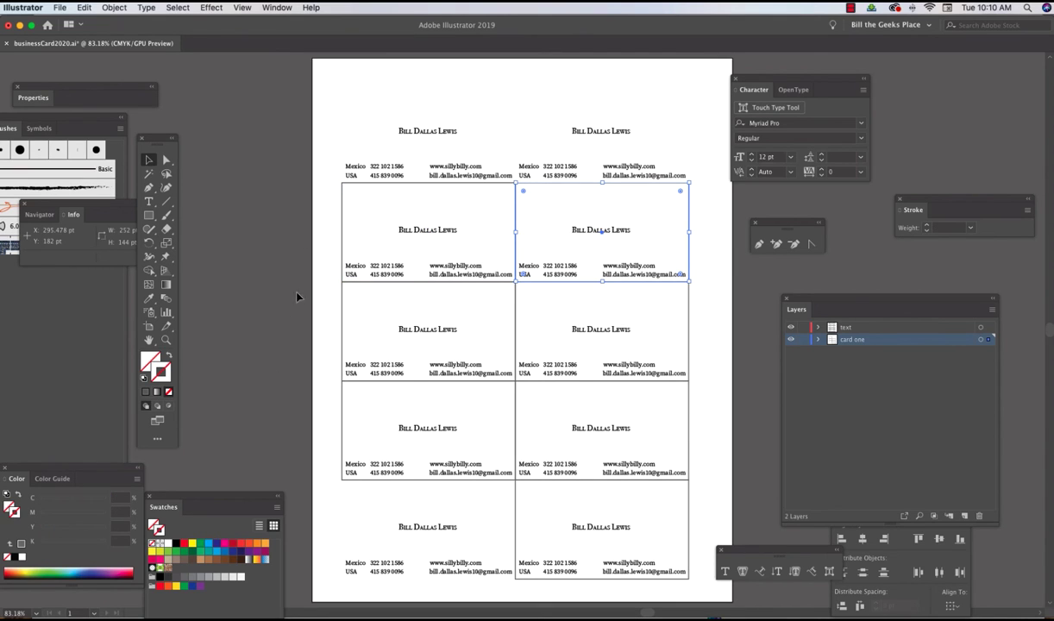
click(323, 273)
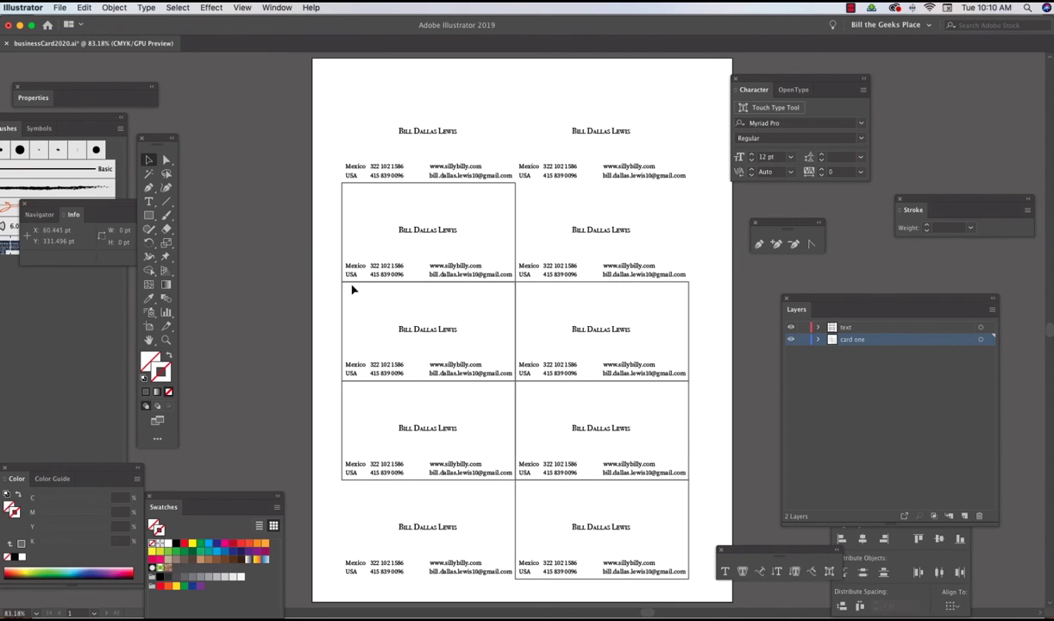
Set the stroke to None on the border rectangles of the third and second cards in the left column
click(352, 289)
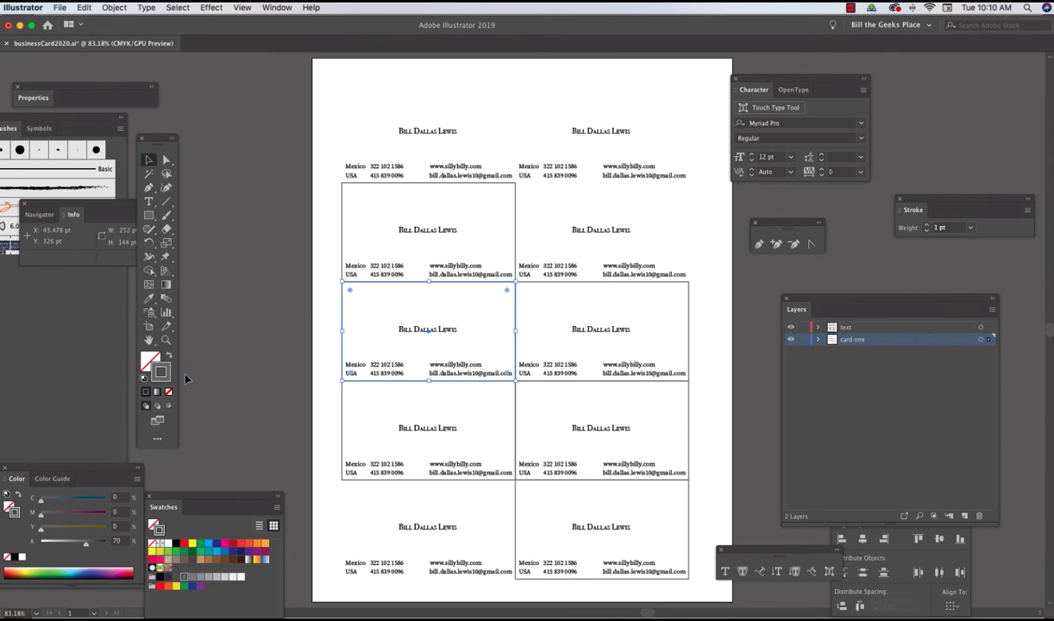
click(169, 391)
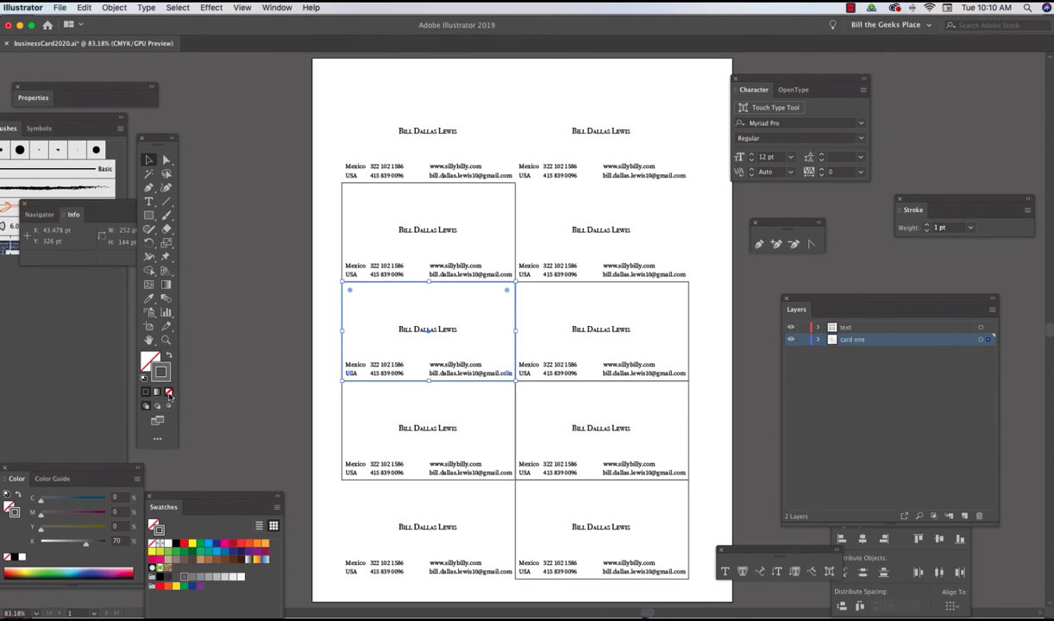
click(330, 227)
click(343, 224)
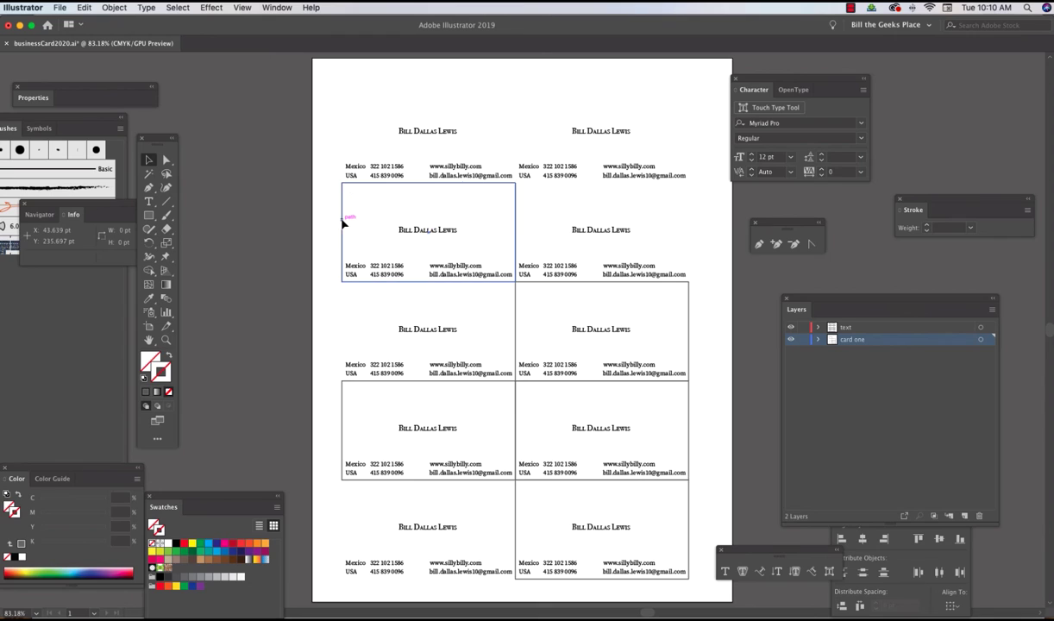
click(168, 392)
click(710, 325)
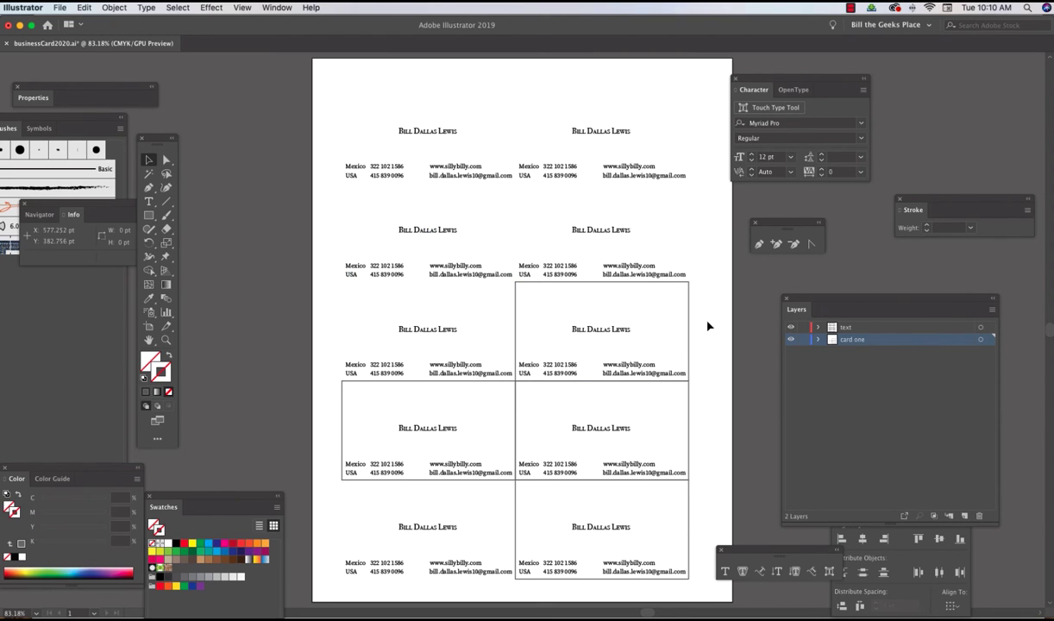